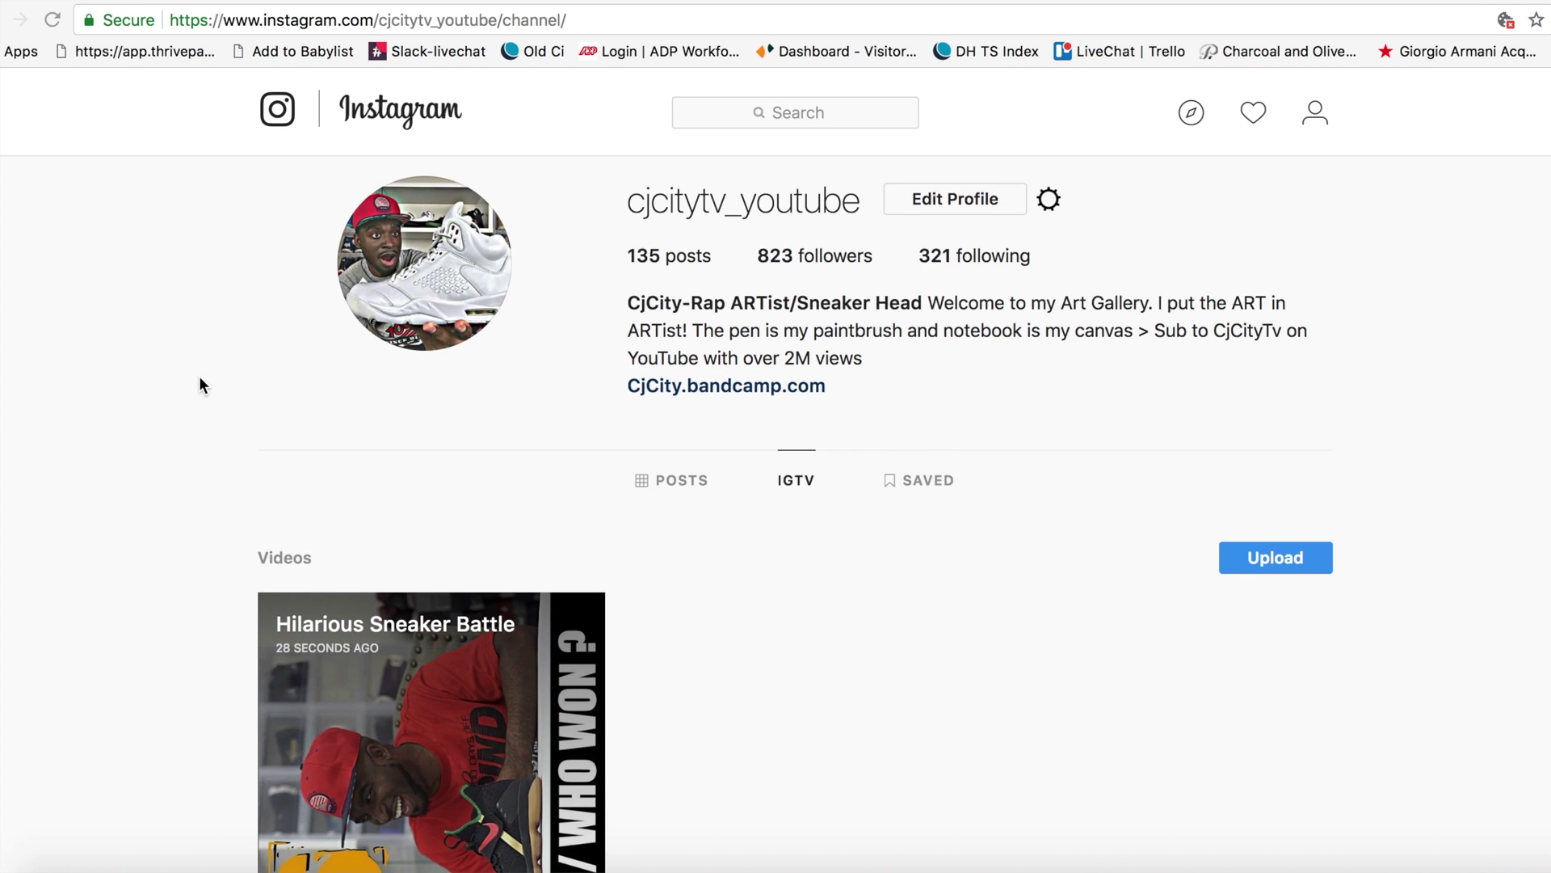
- Examine the profile's IGTV channel page, including the profile header and the Videos section
scroll(198, 375, down, 1)
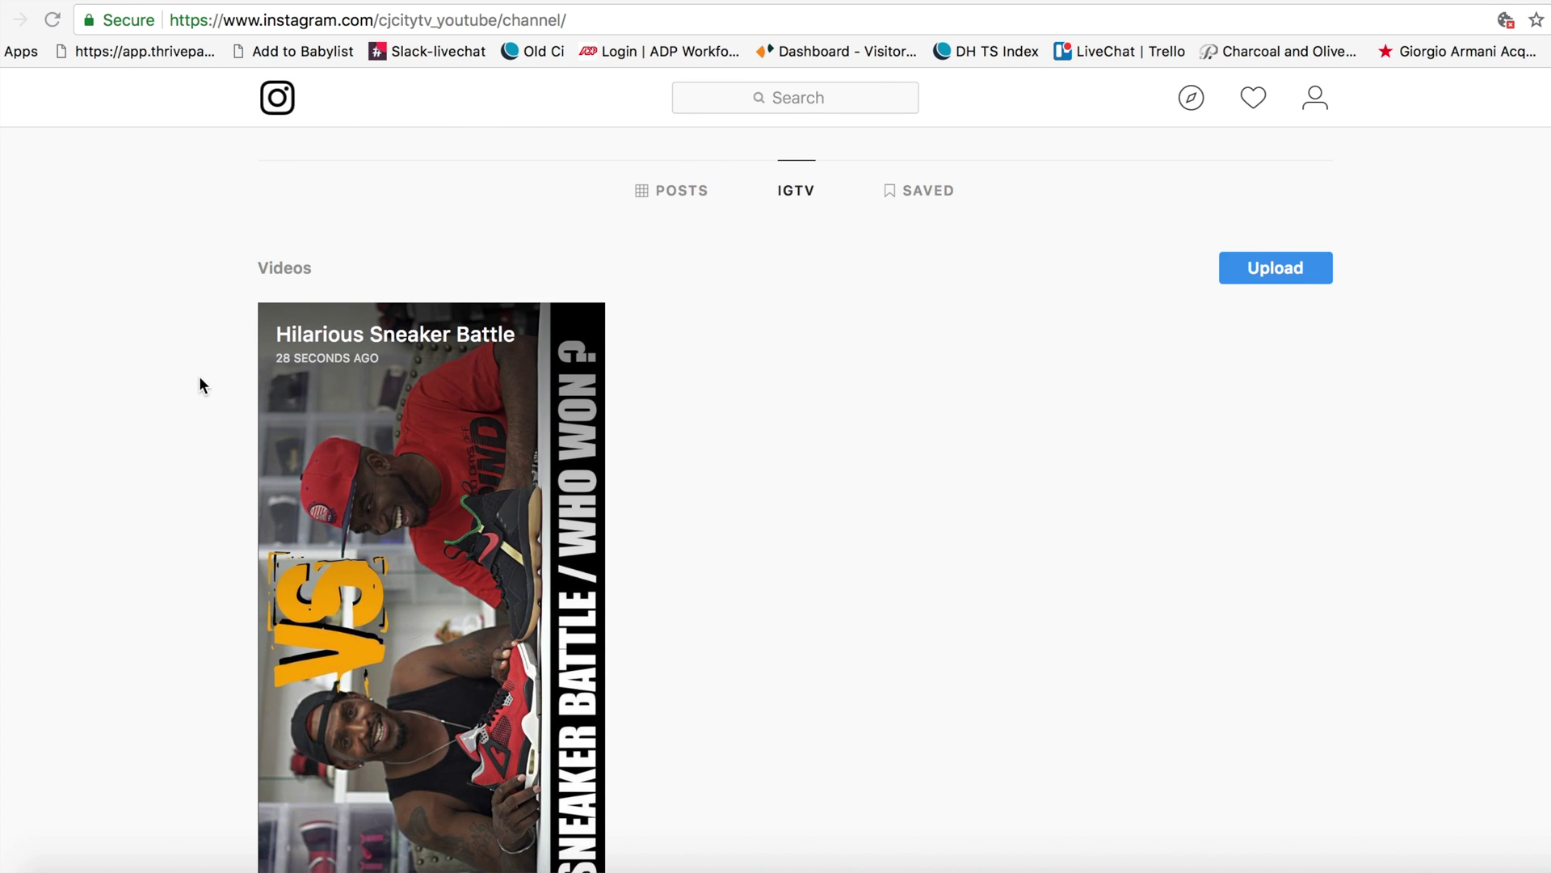
scroll(199, 375, down, 1)
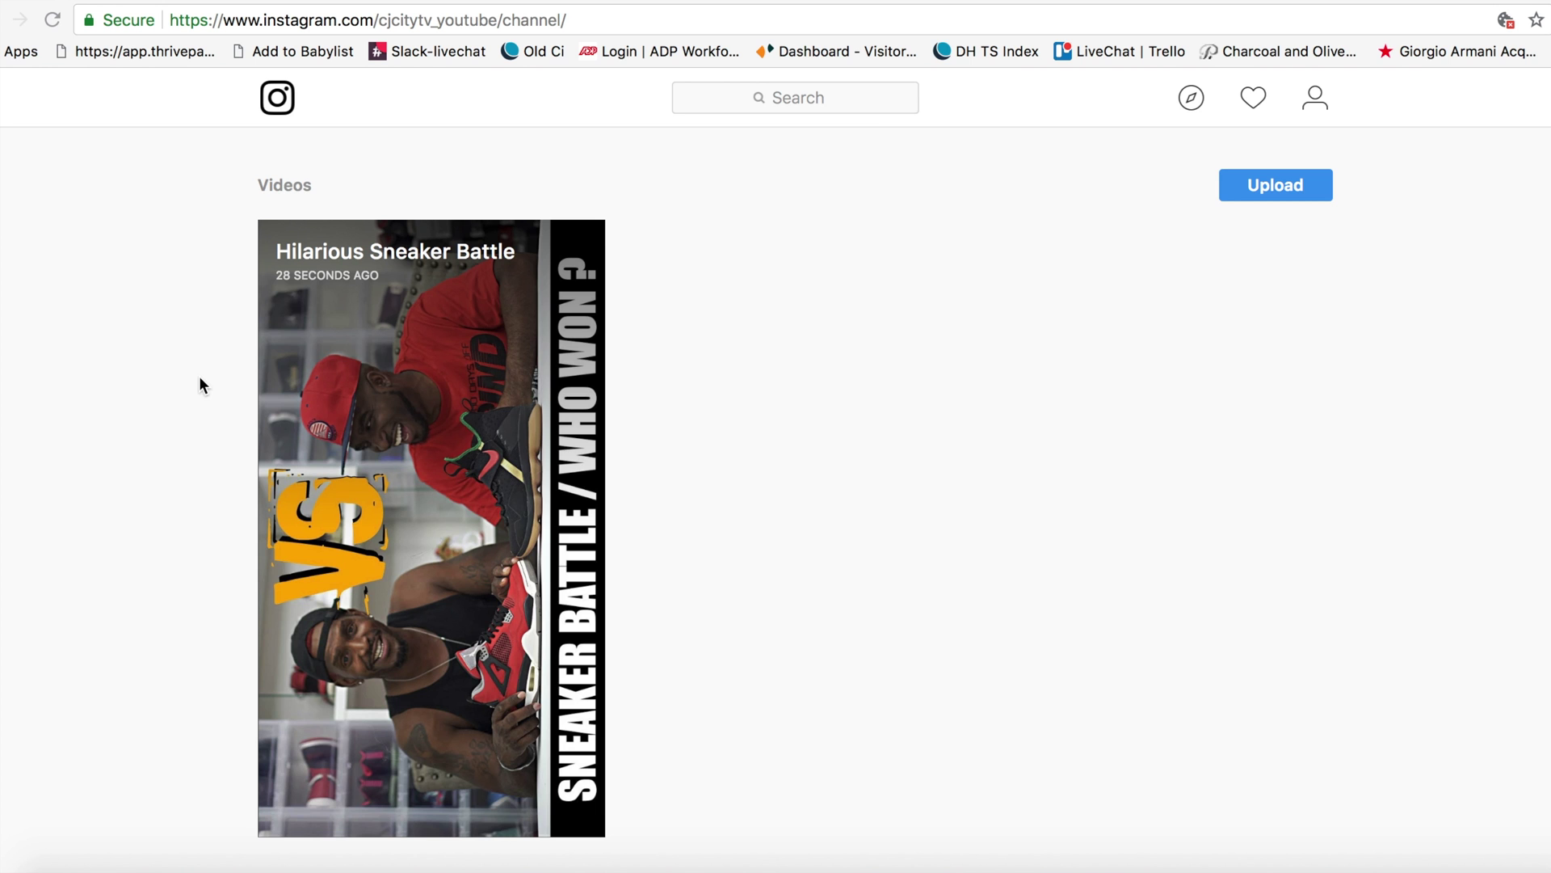
scroll(200, 378, up, 5)
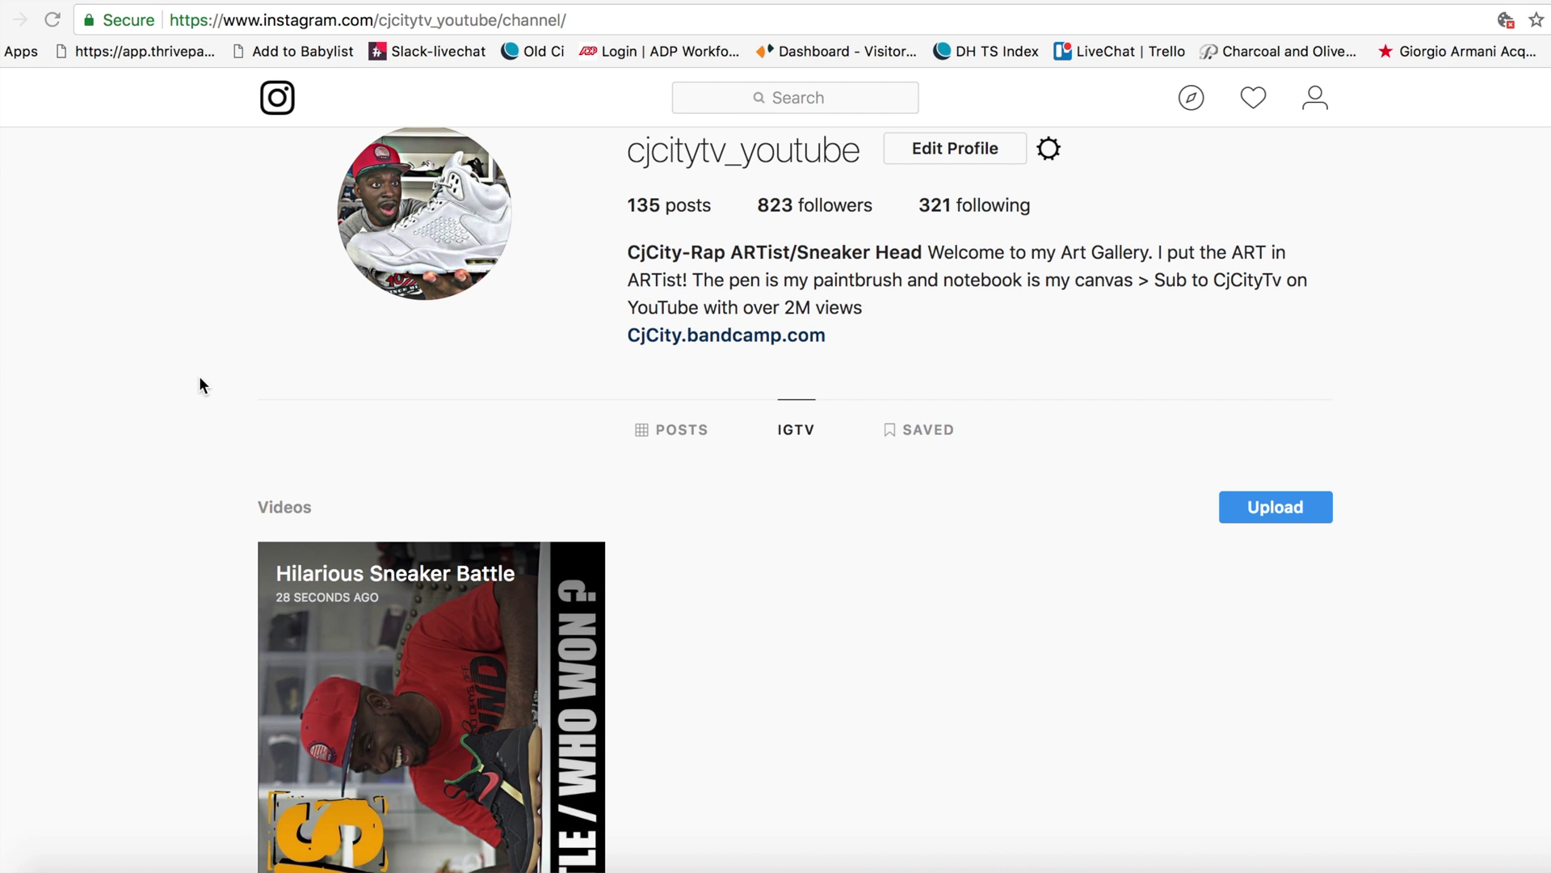
scroll(200, 378, down, 3)
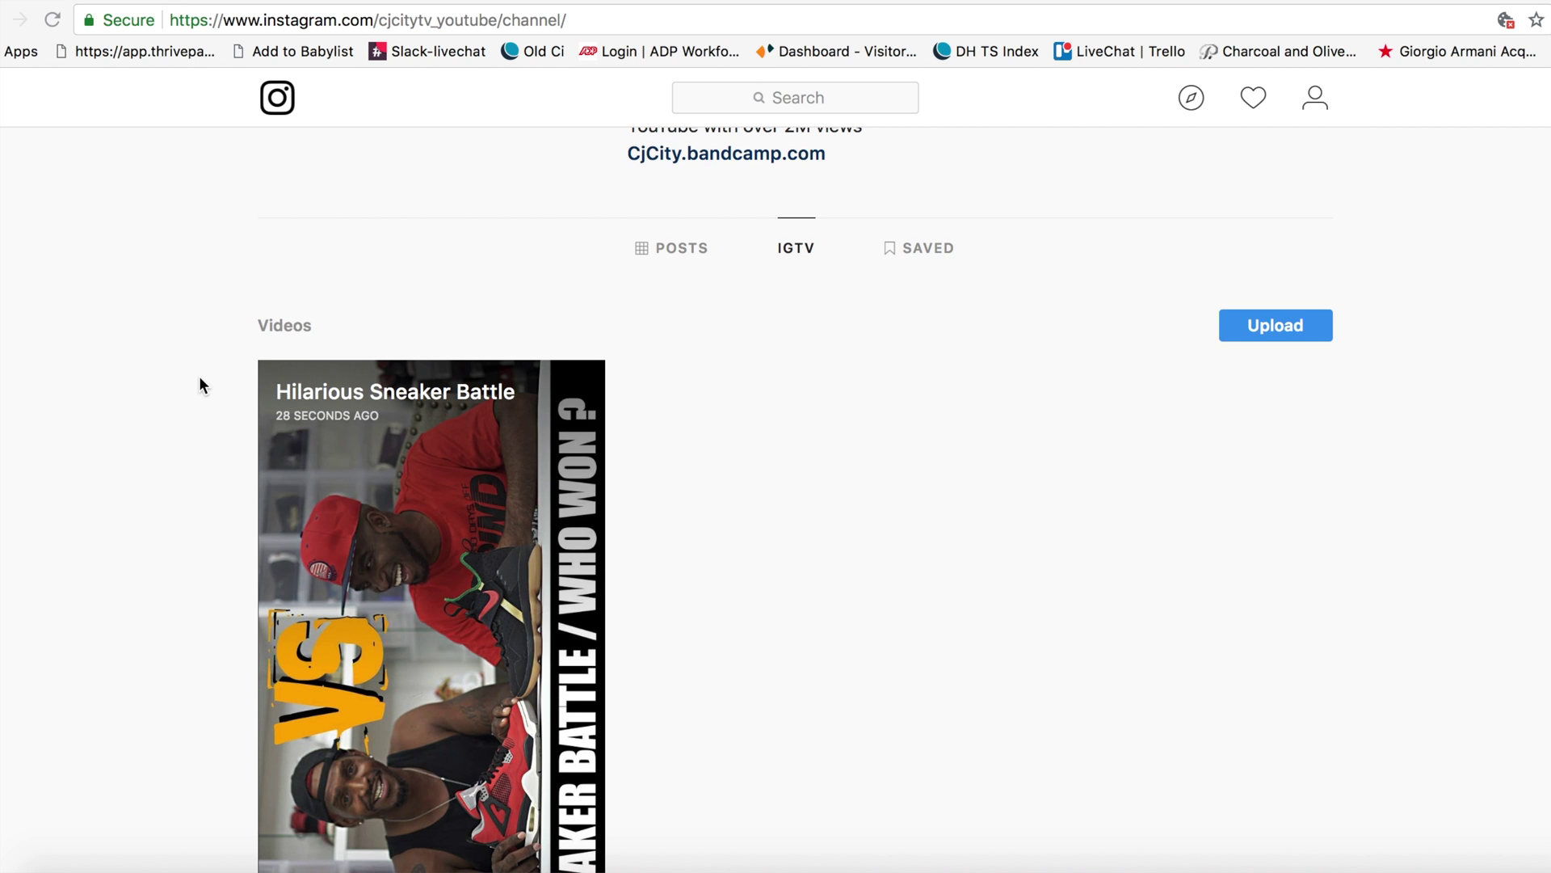
scroll(200, 378, down, 1)
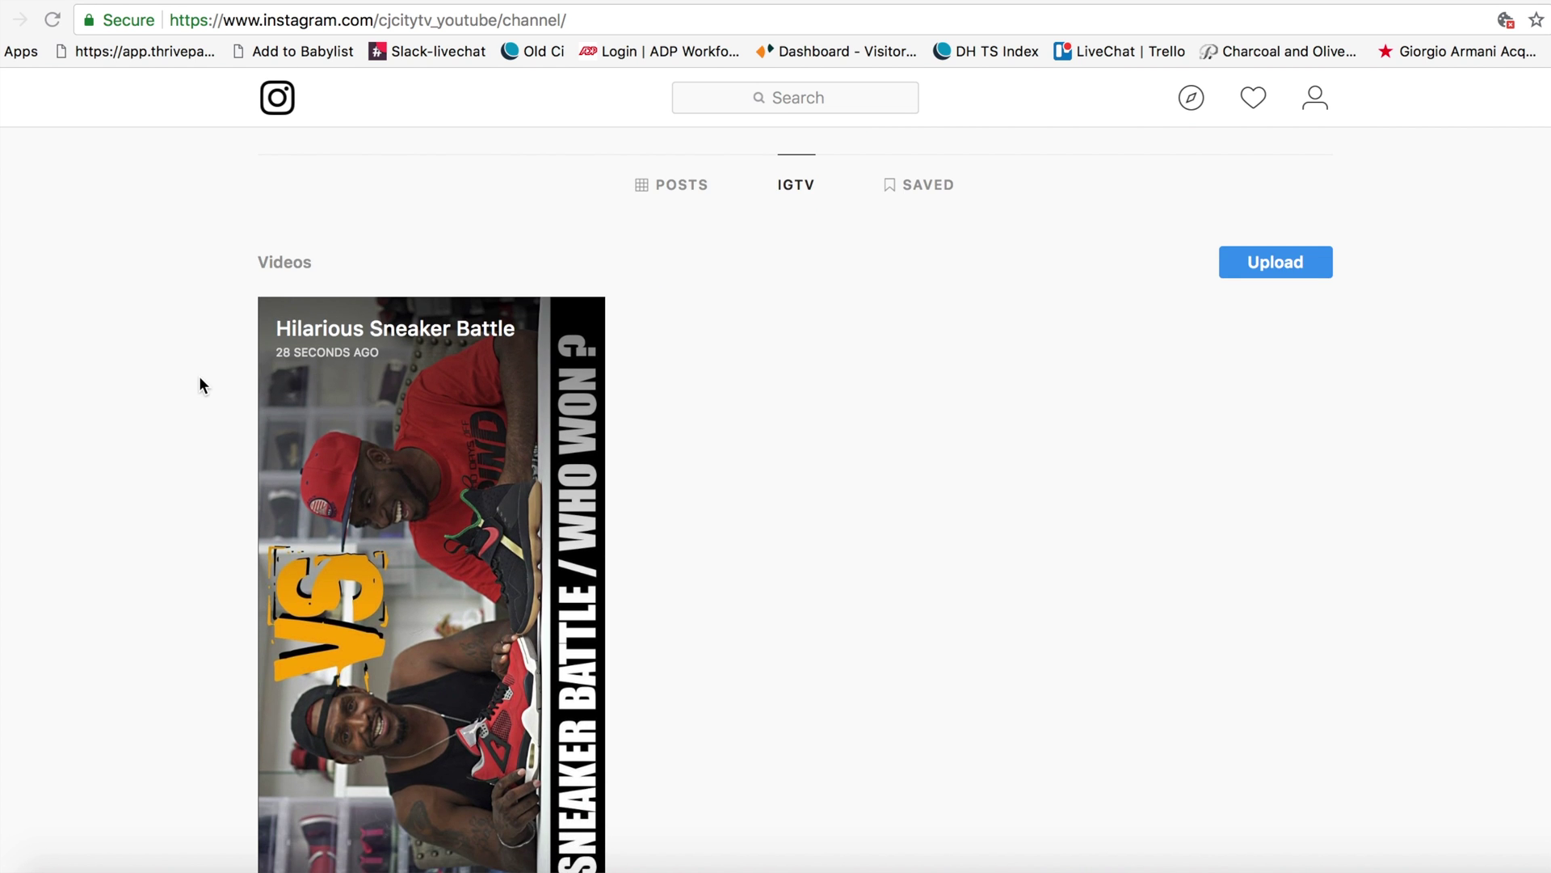
scroll(199, 379, down, 1)
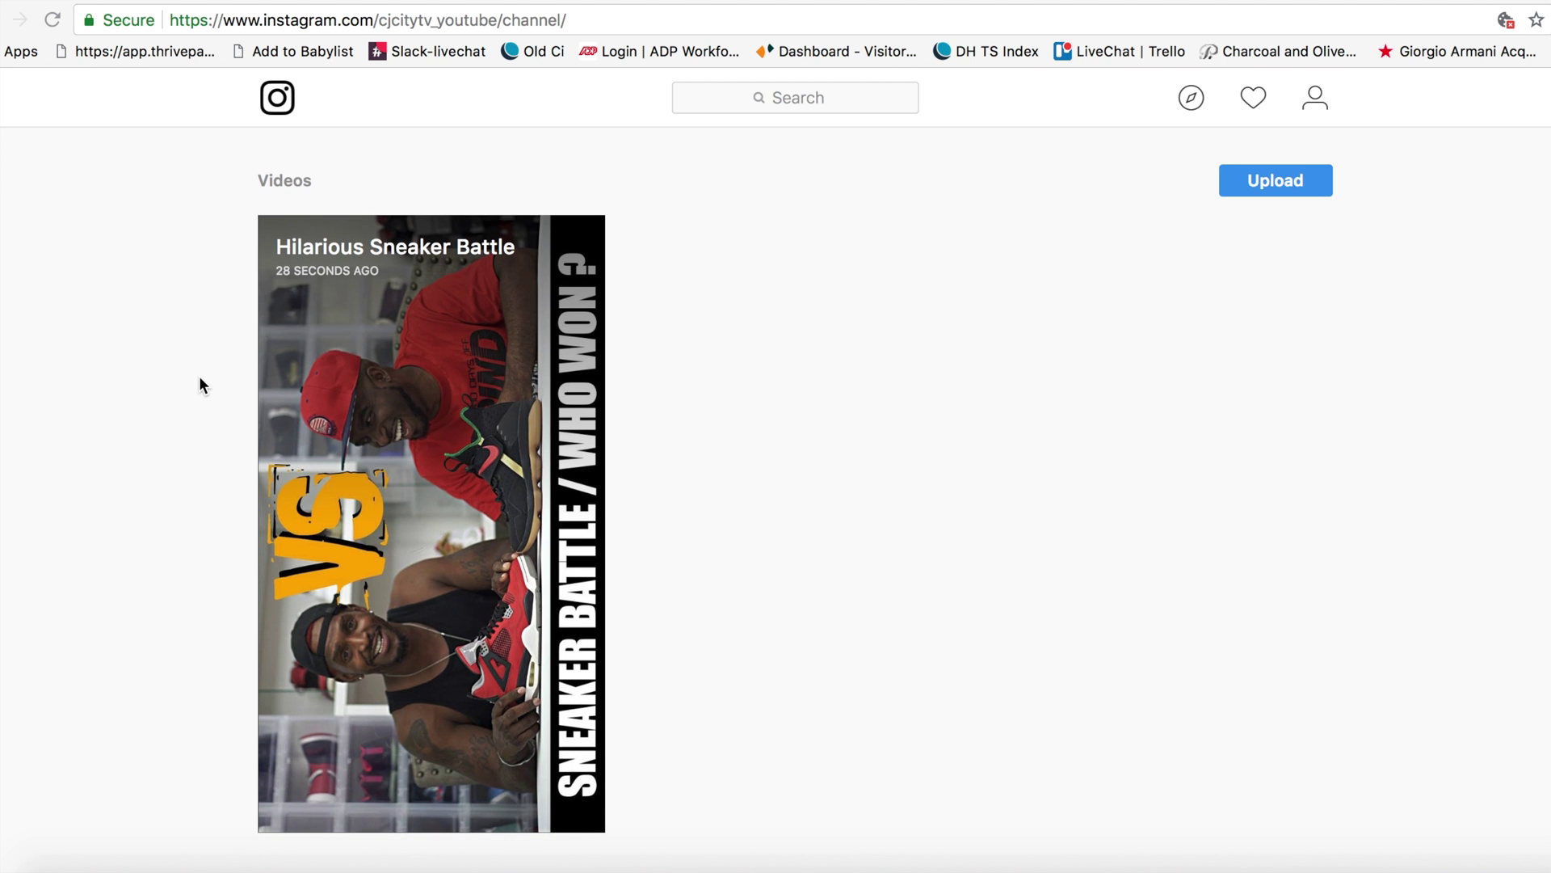
scroll(200, 378, up, 1)
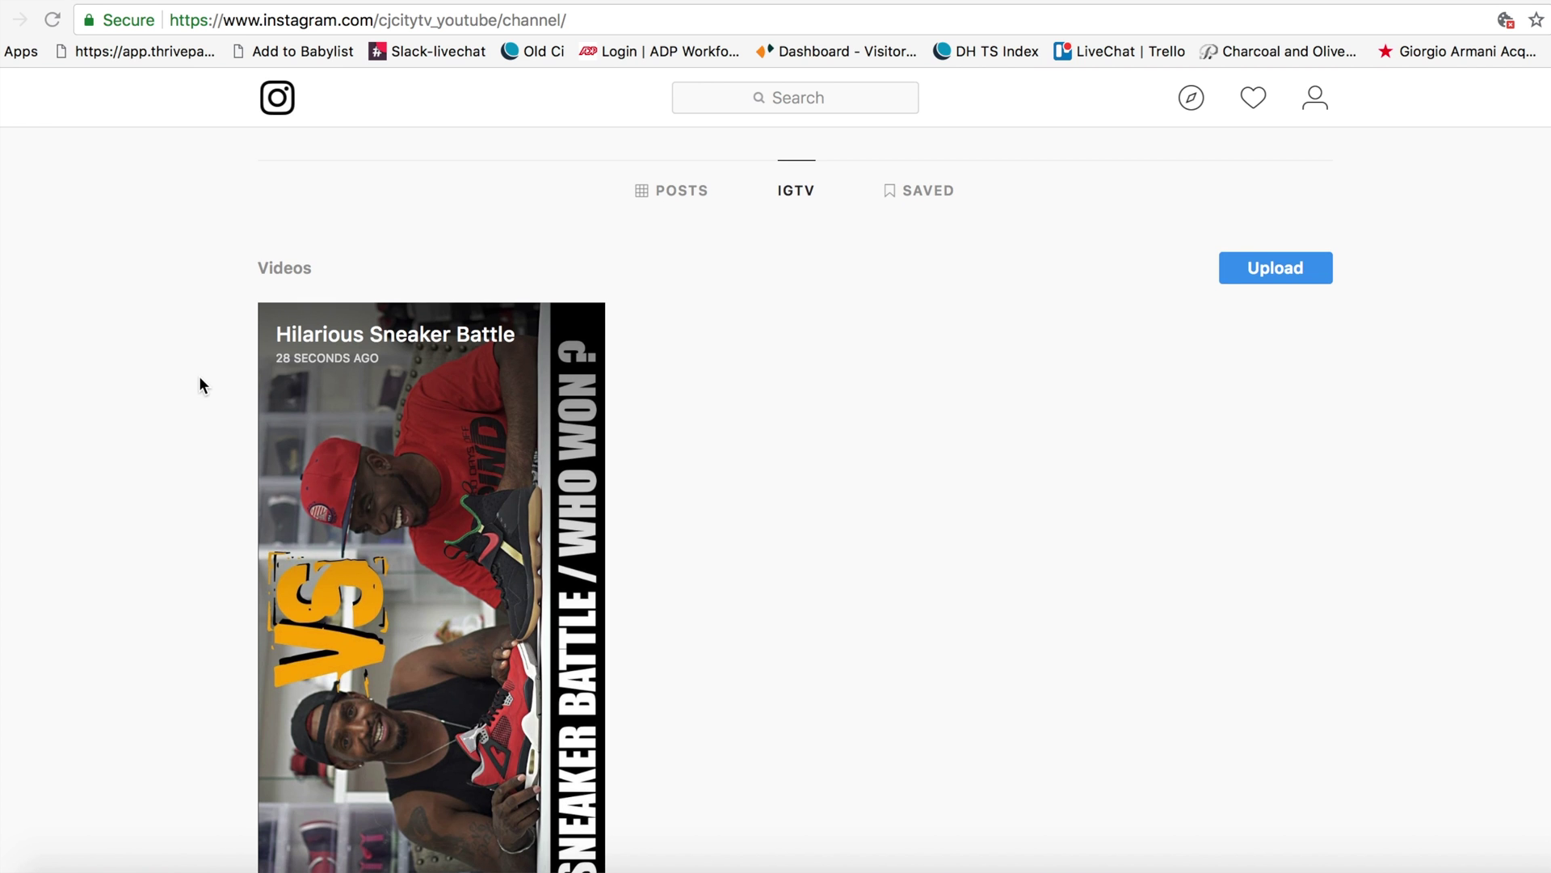
scroll(199, 378, up, 4)
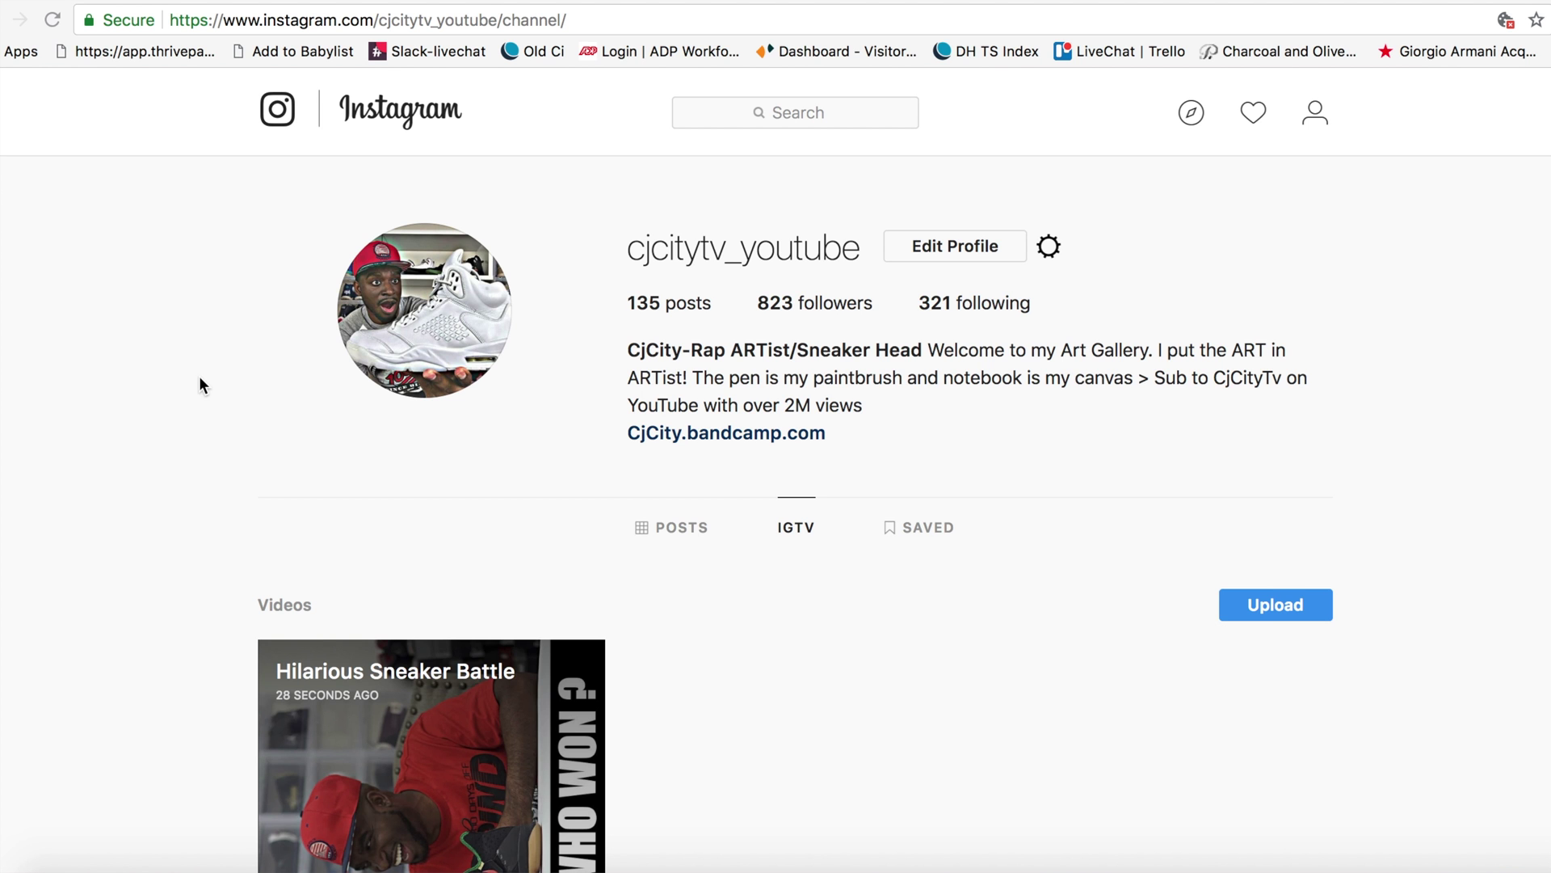
scroll(200, 381, down, 4)
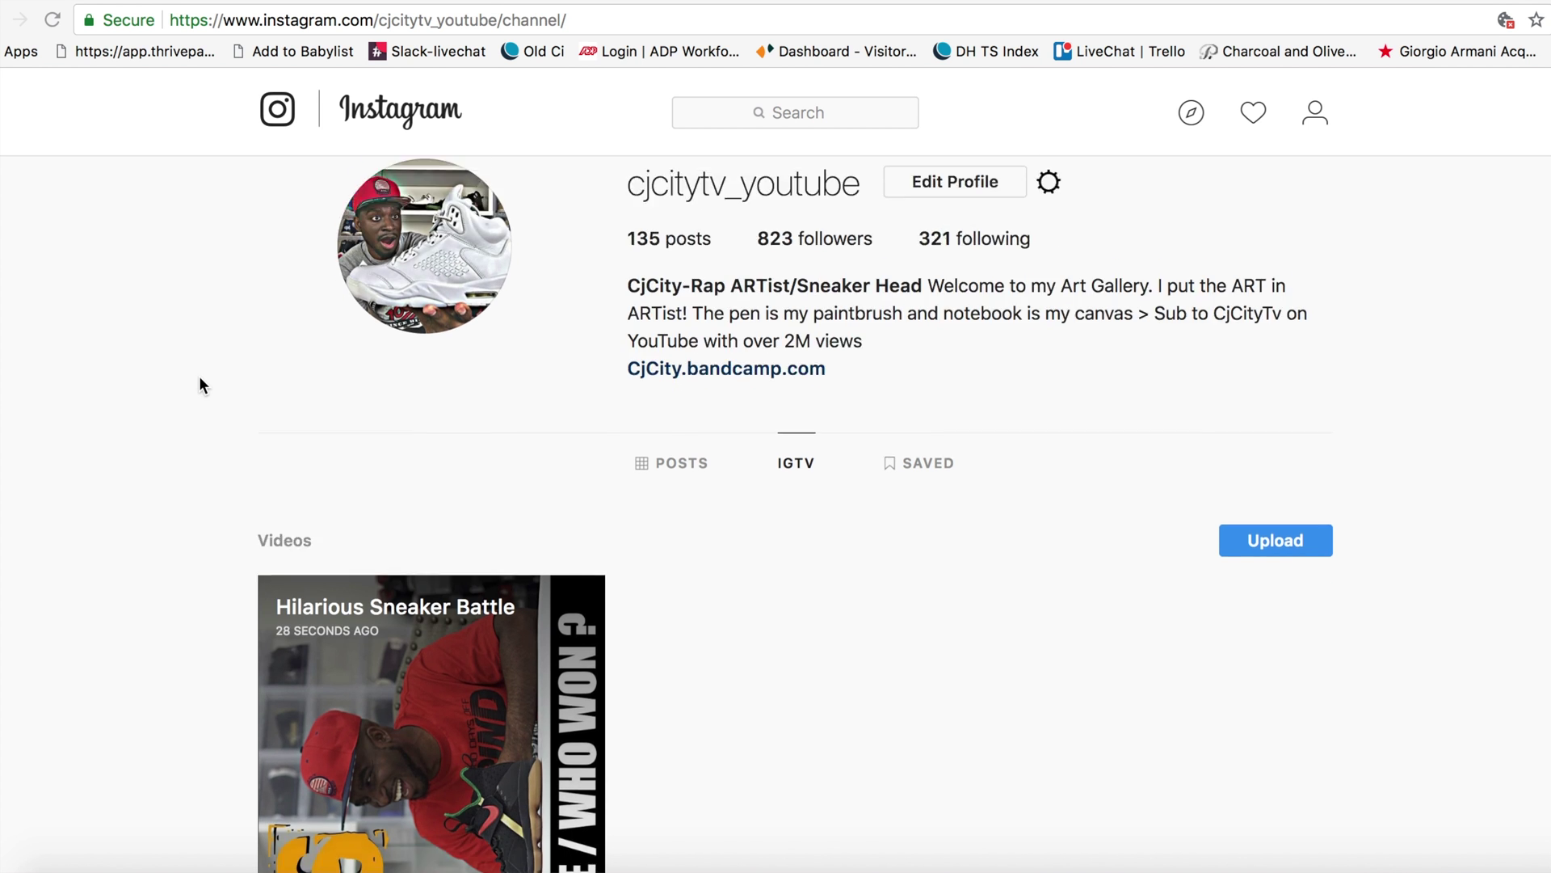
scroll(201, 385, down, 2)
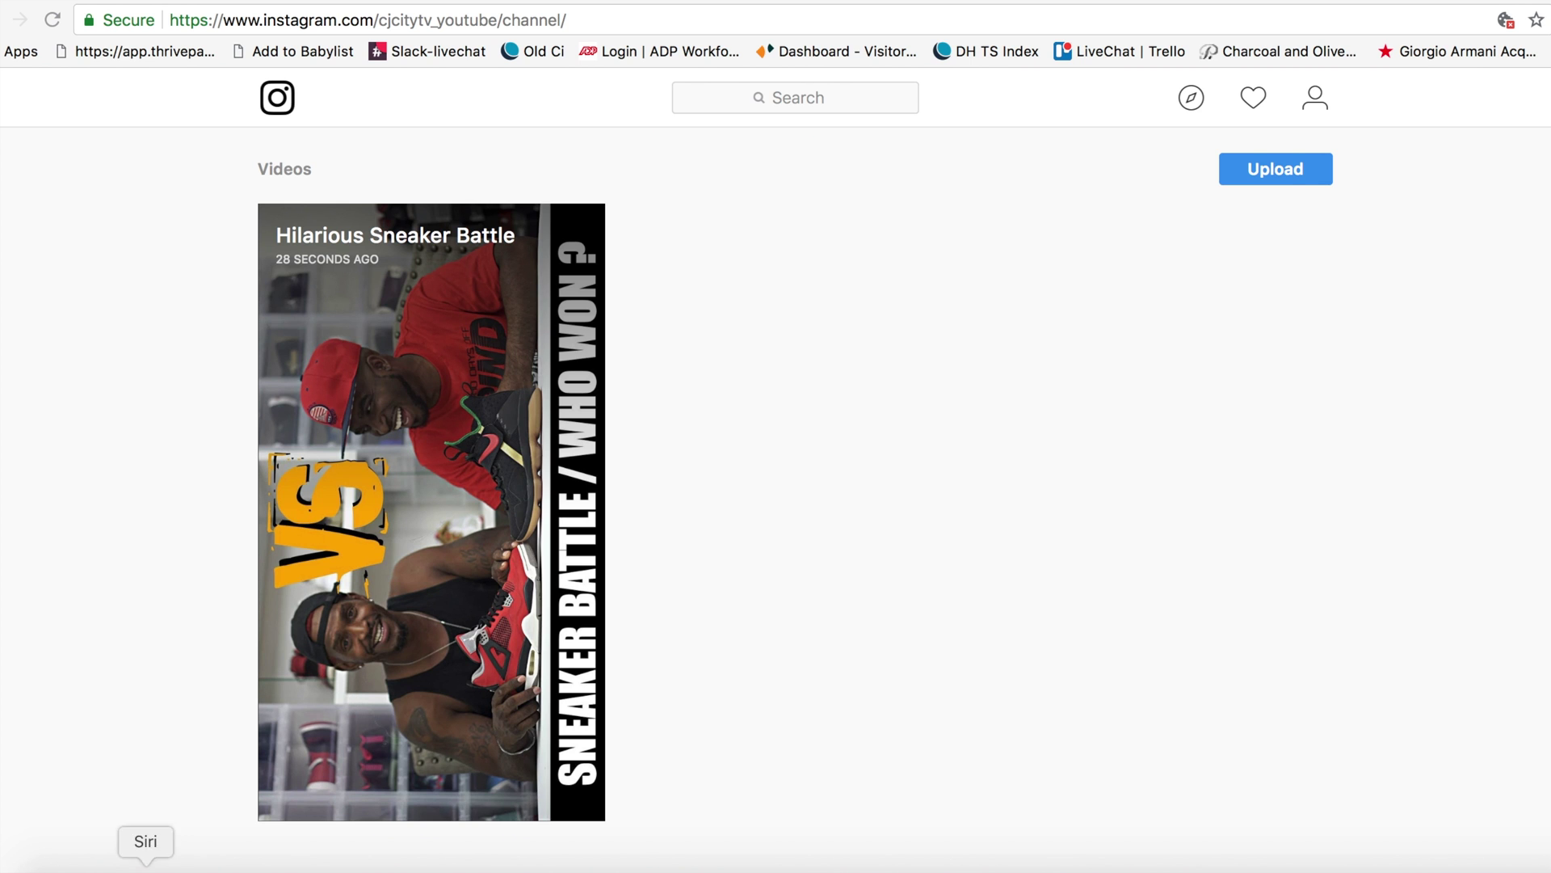
- Switch to Finder, open CJ VS.mp4 from the Downloads folder in QuickTime Player, and rotate the video right
click(72, 863)
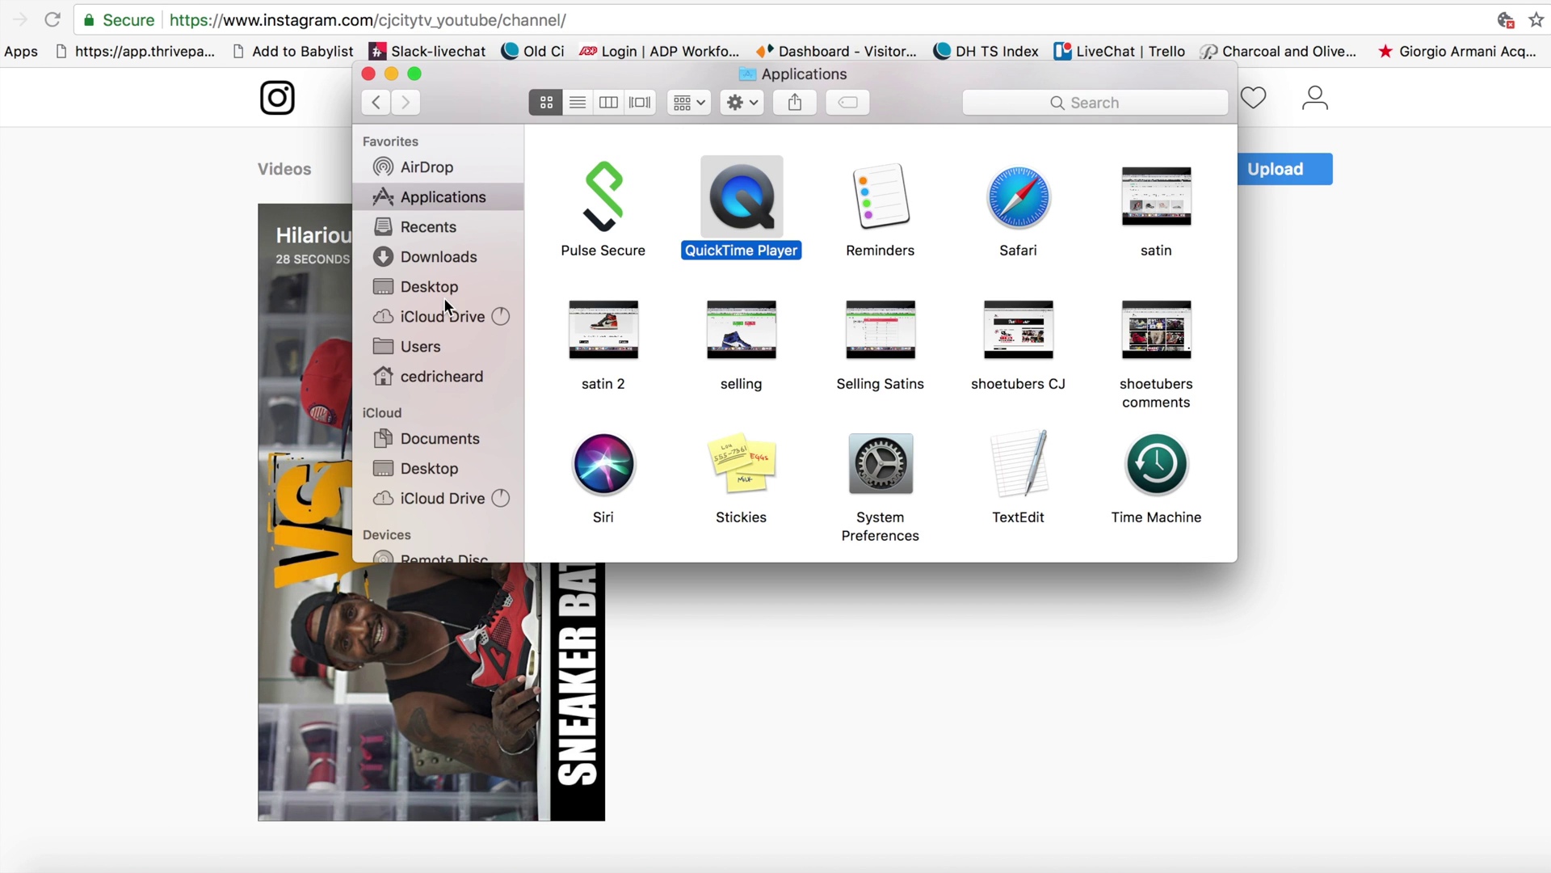
click(443, 257)
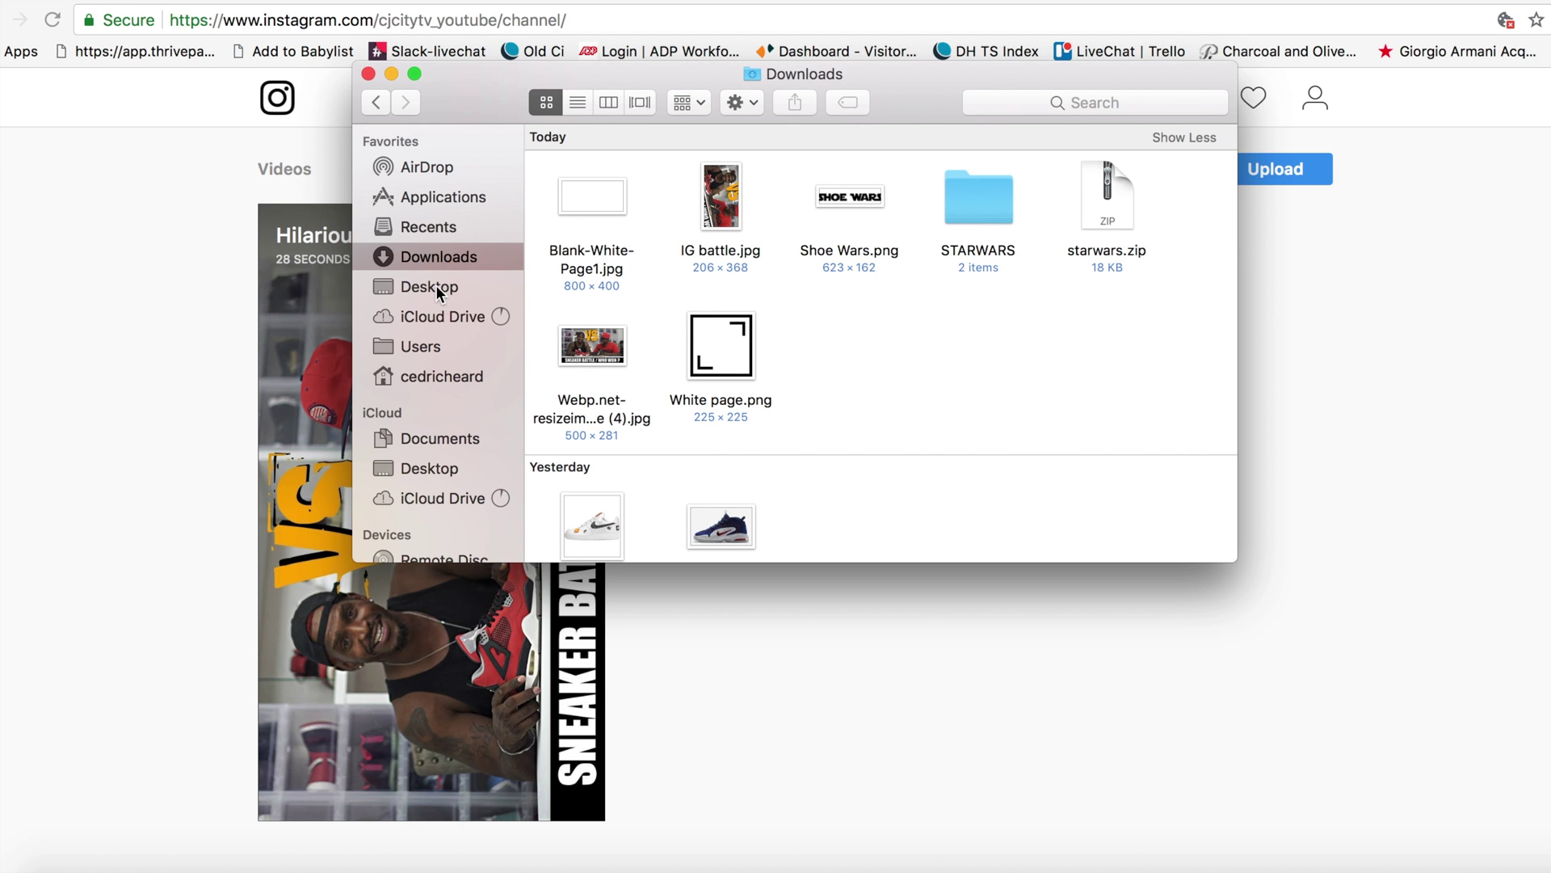
scroll(747, 353, down, 10)
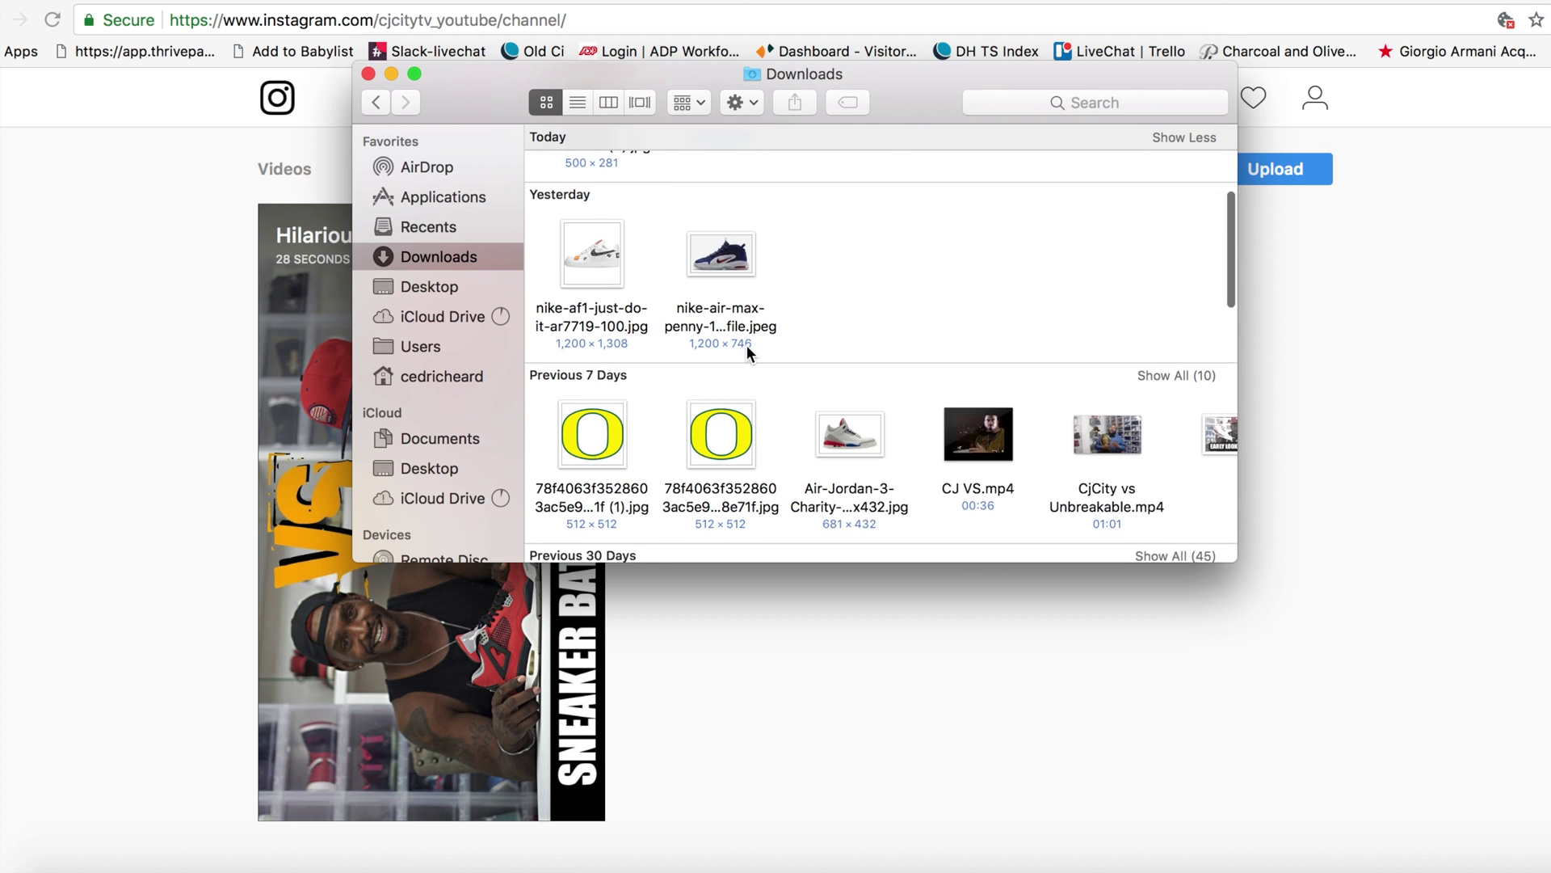
double_click(973, 362)
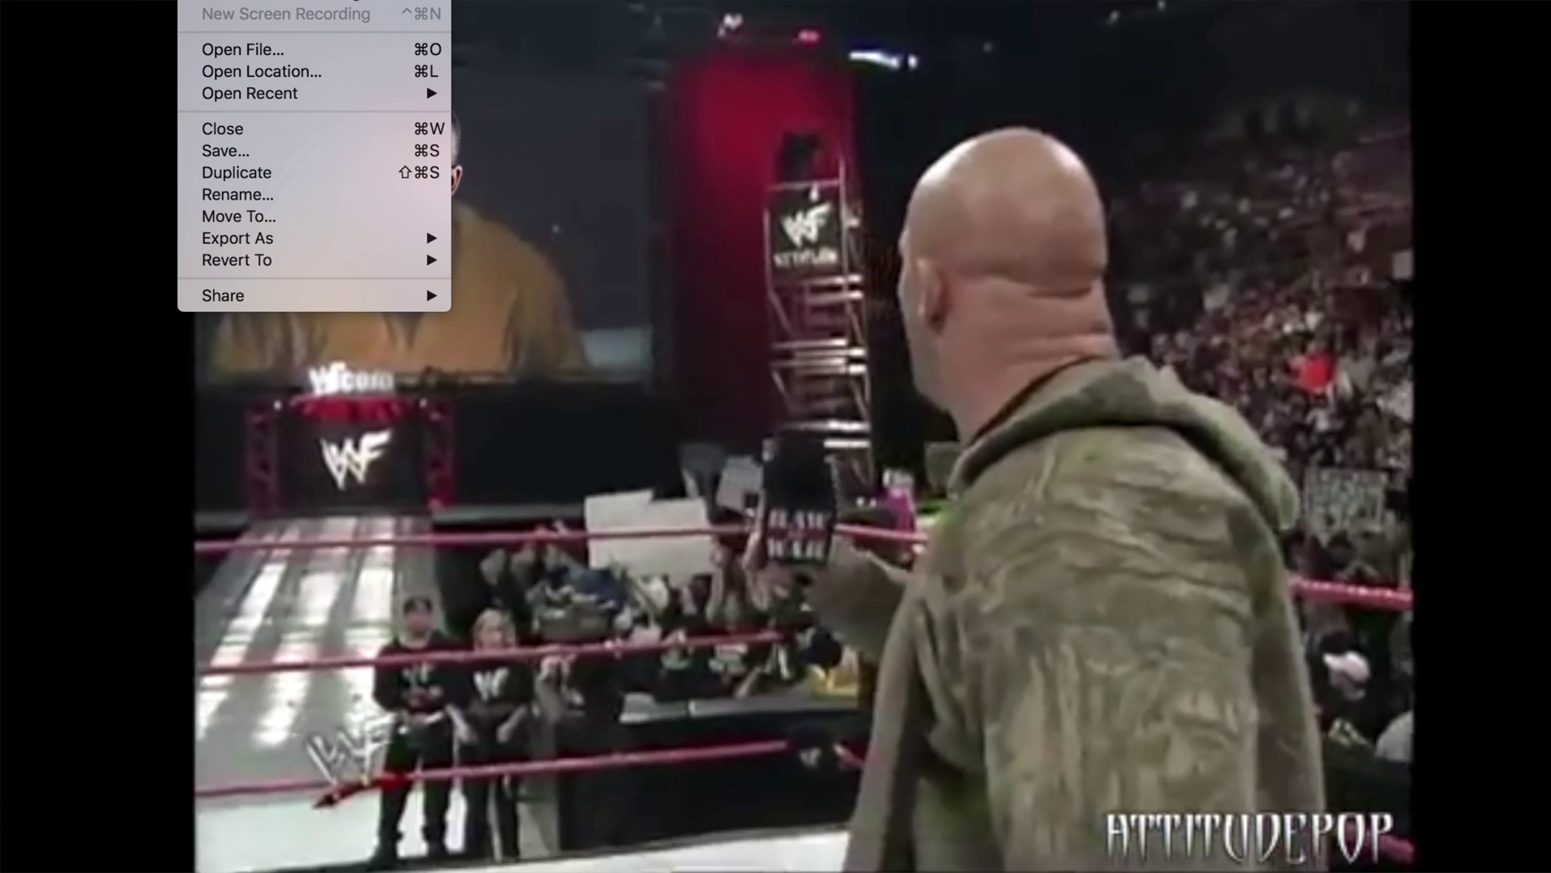
mouse_move(246, 0)
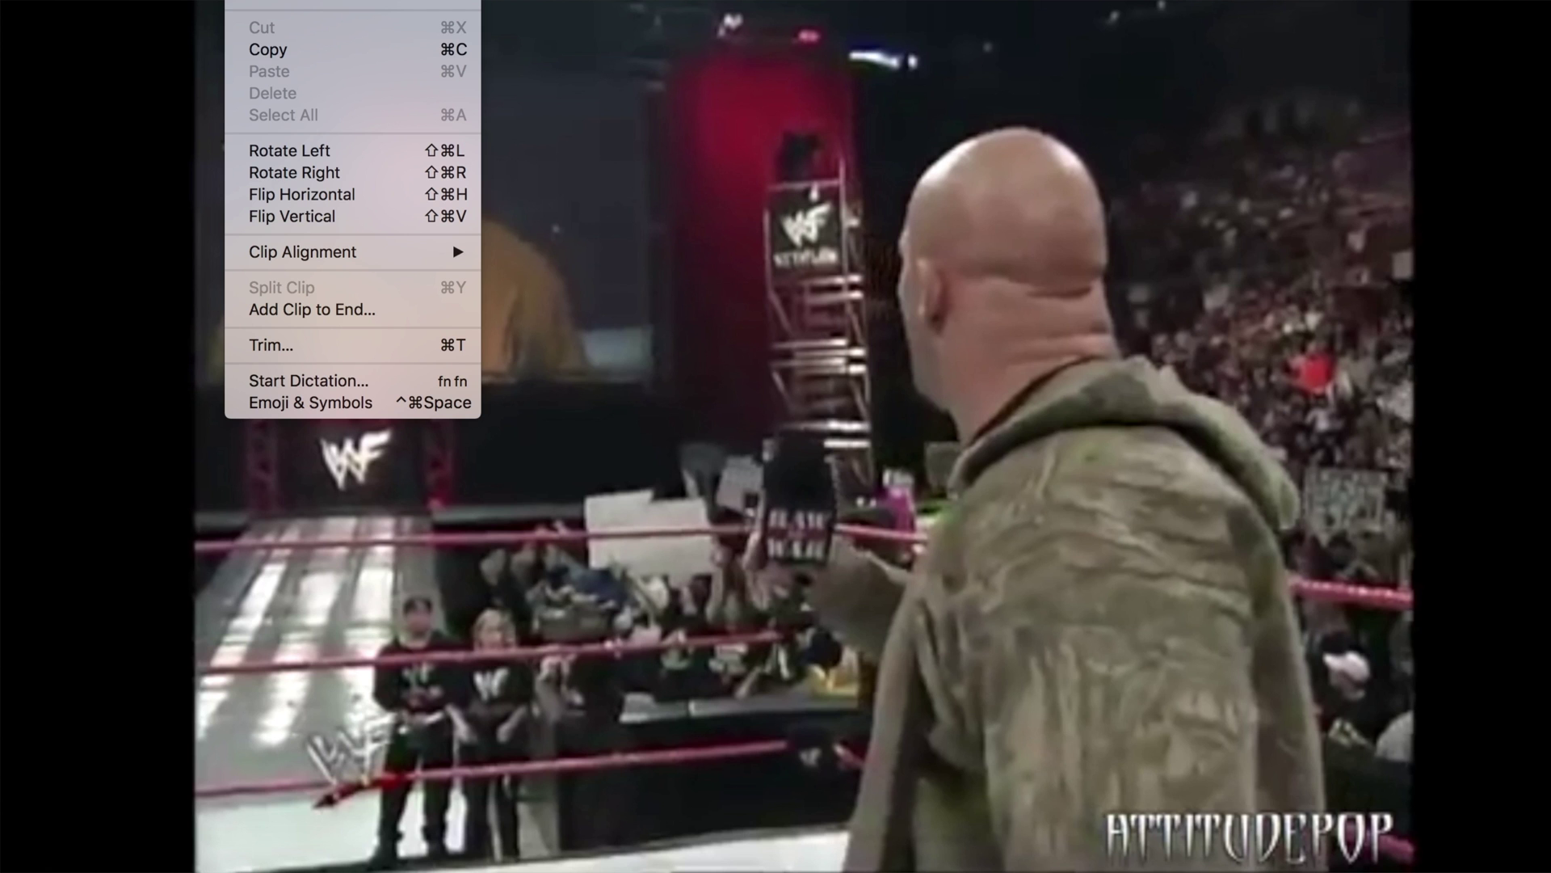
click(275, 172)
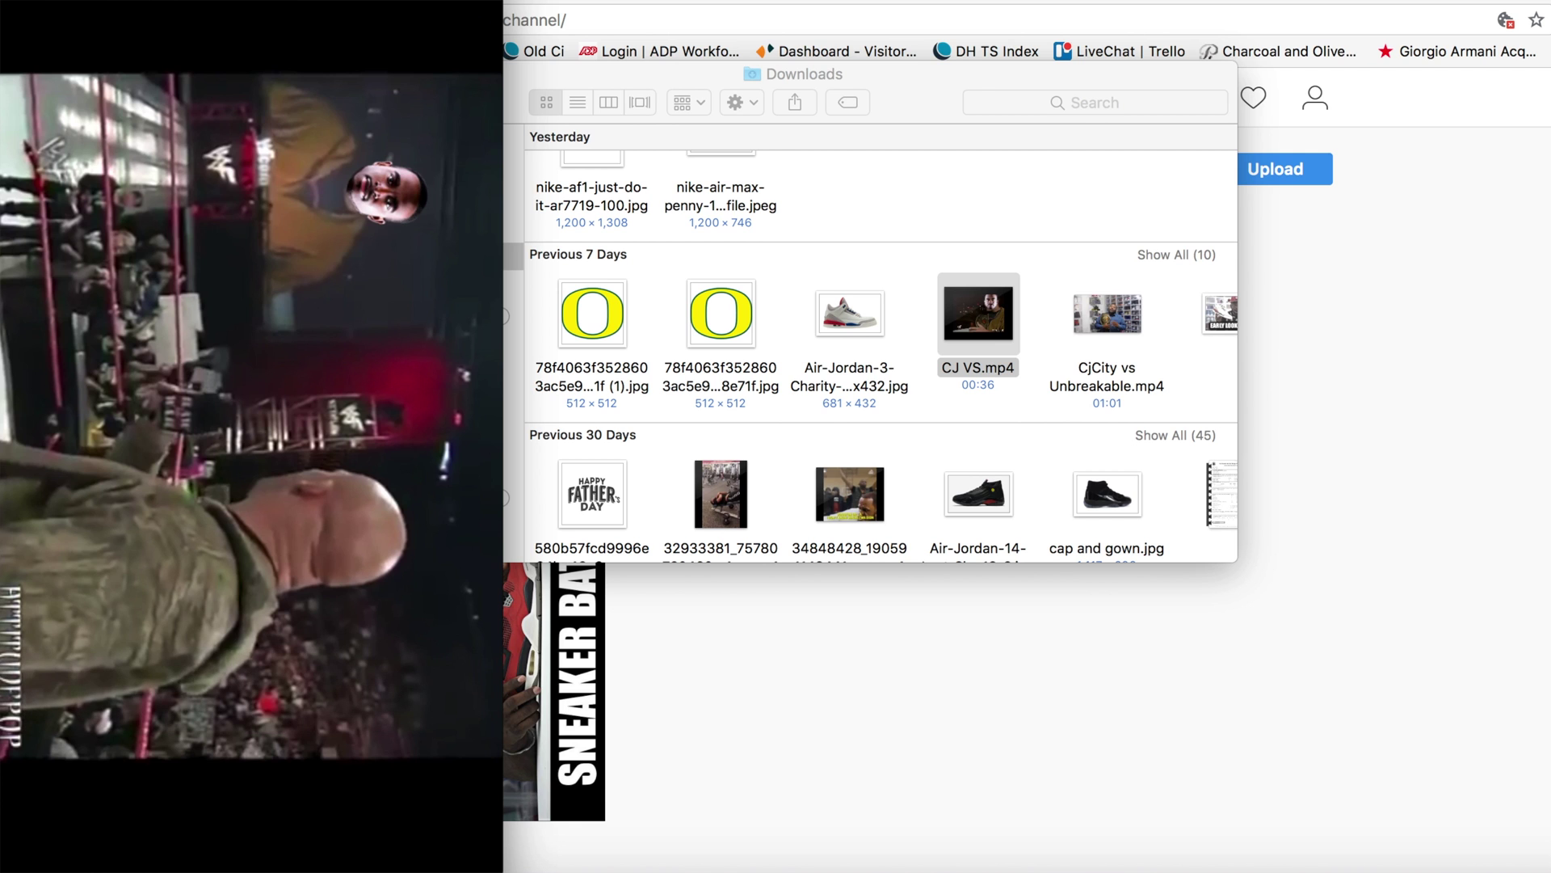
- Export the rotated video at 1080p to the Downloads folder under the name CjCity Vs Unbreakable.mov
click(206, 0)
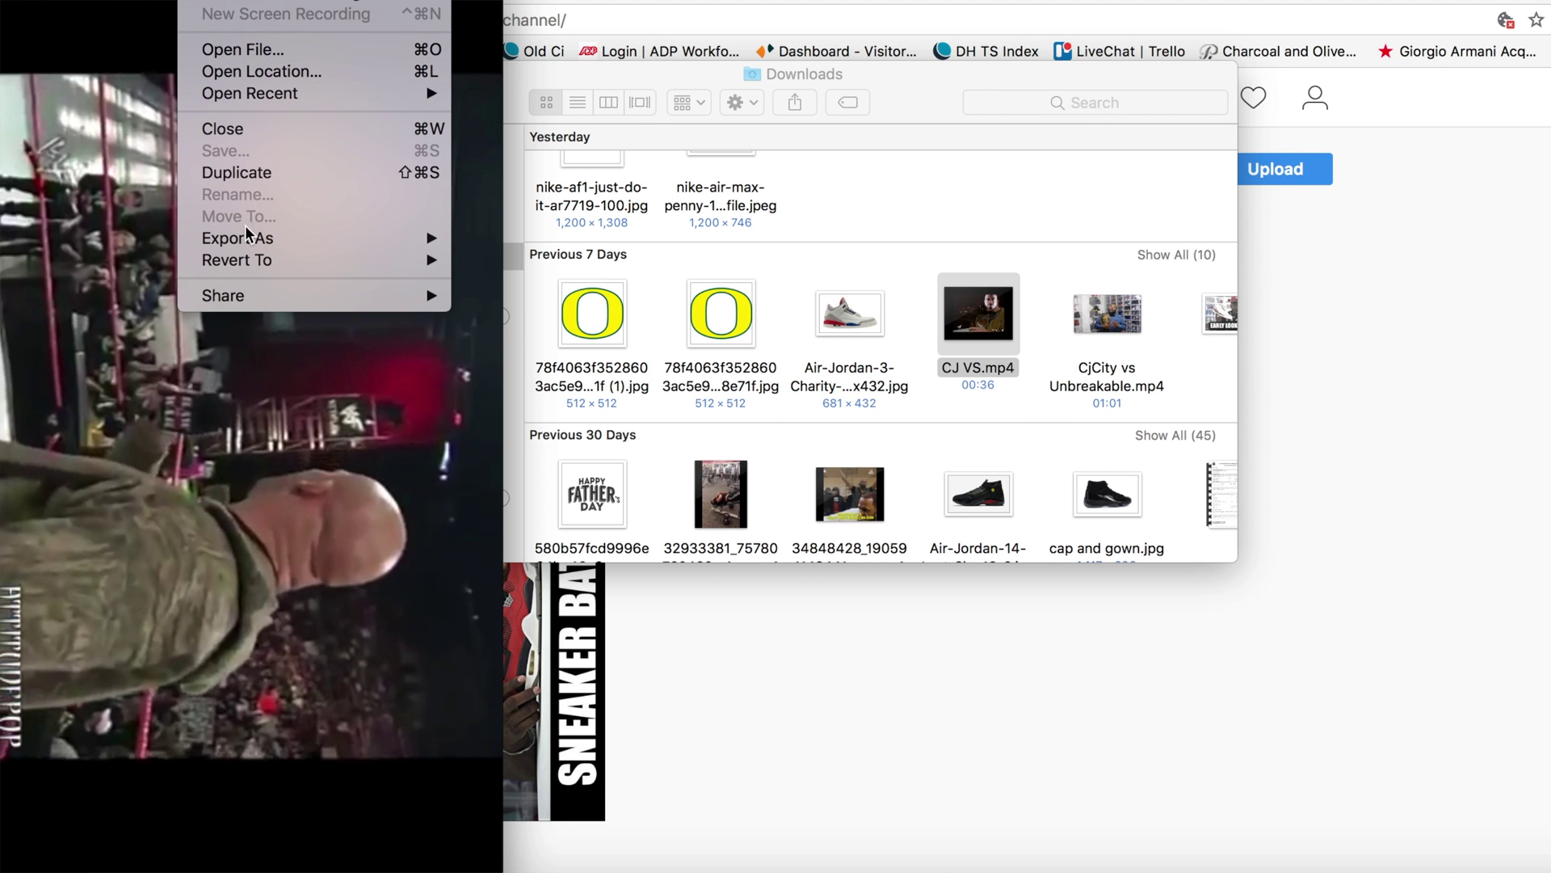
mouse_move(367, 245)
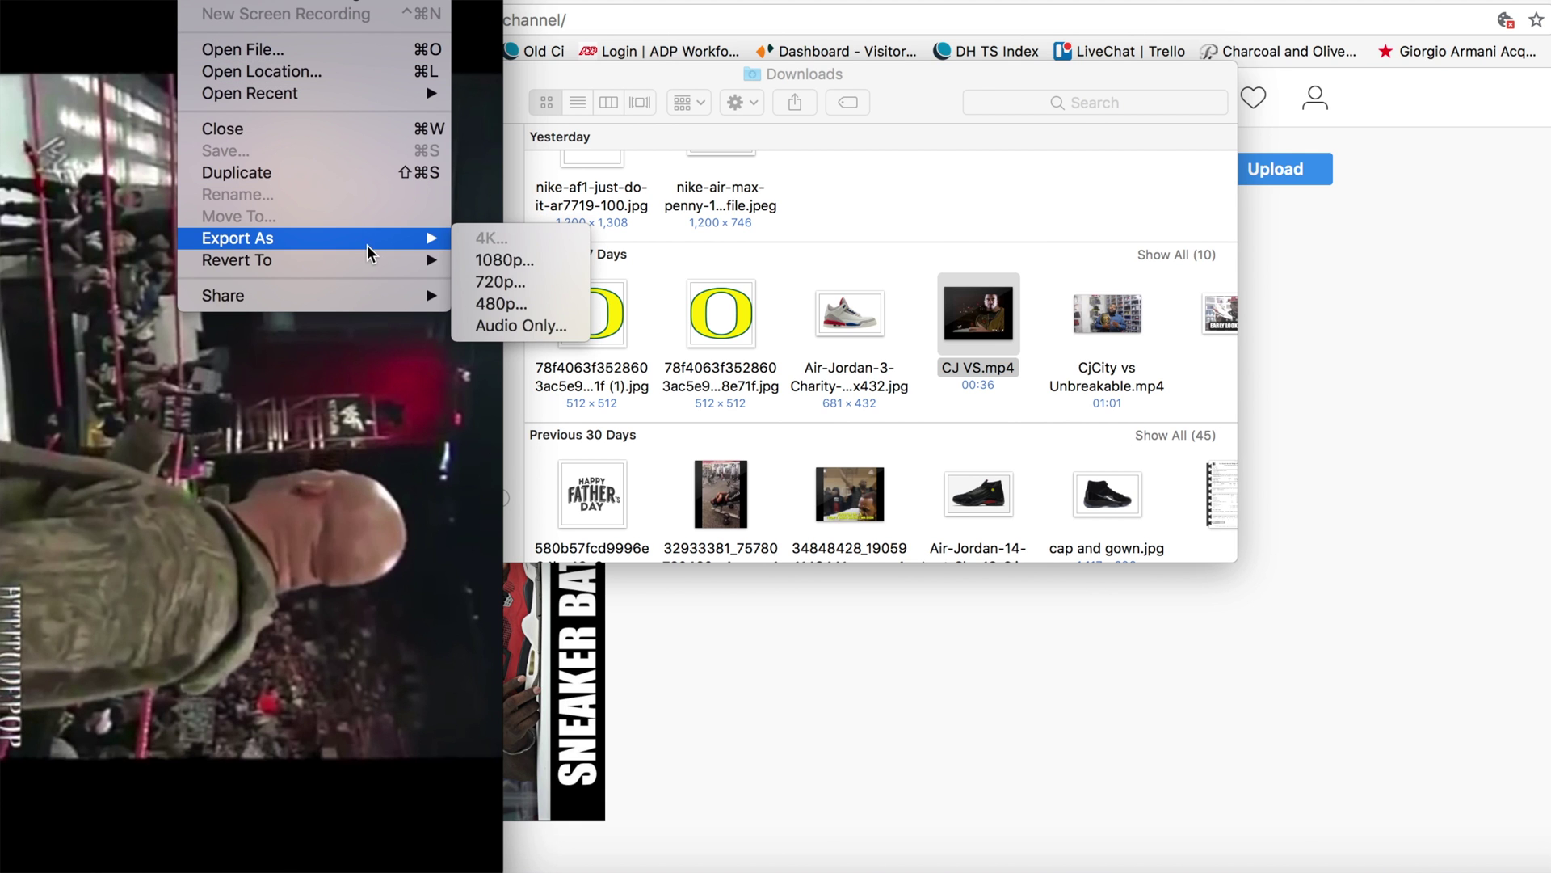
click(507, 259)
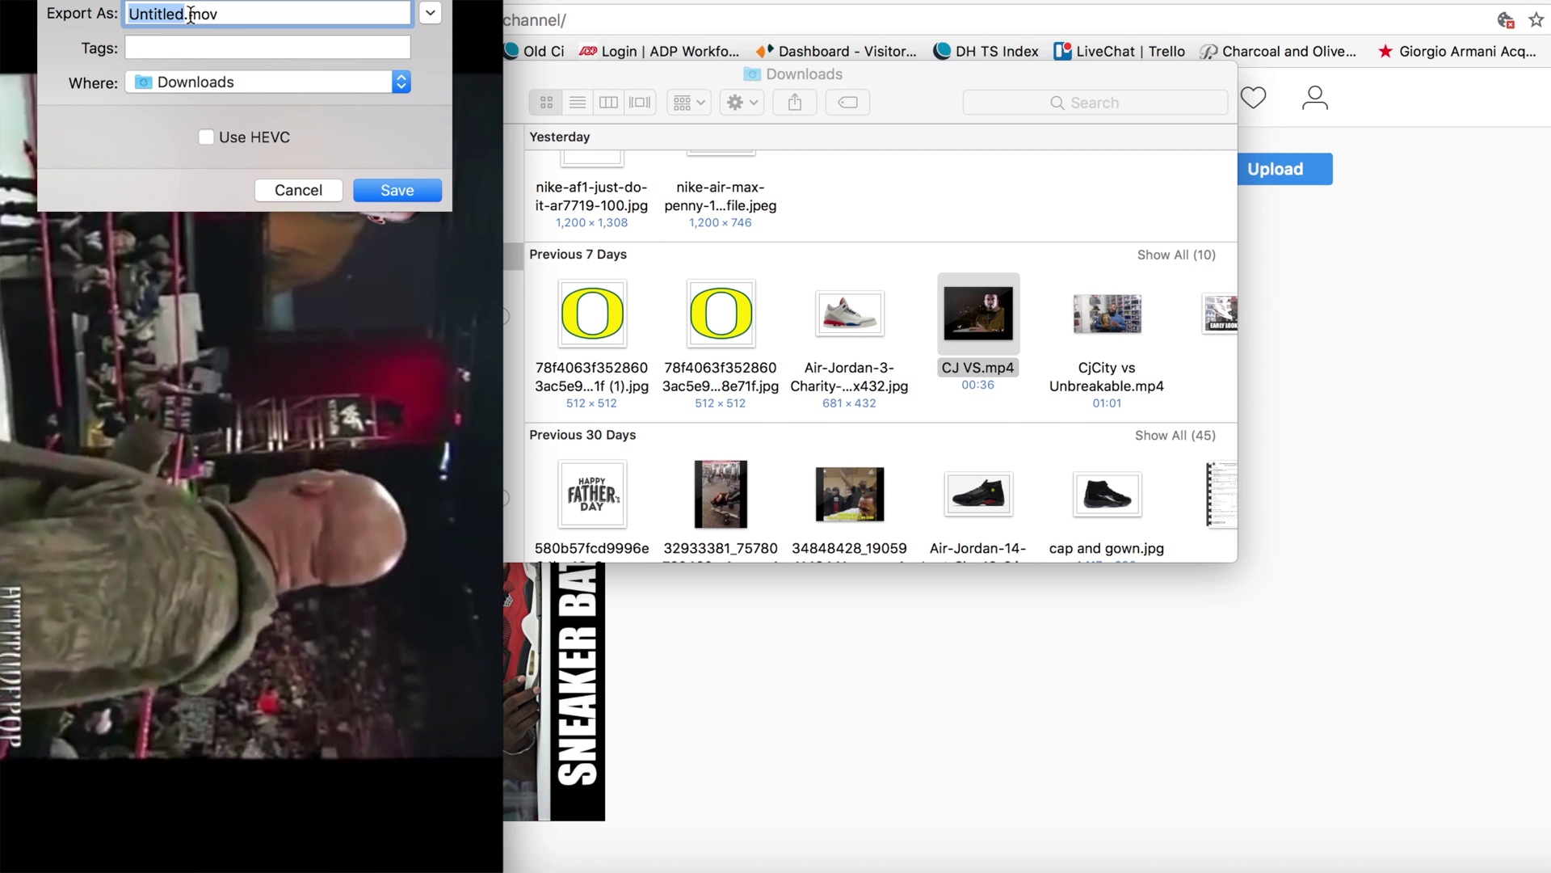
key(BackSpace)
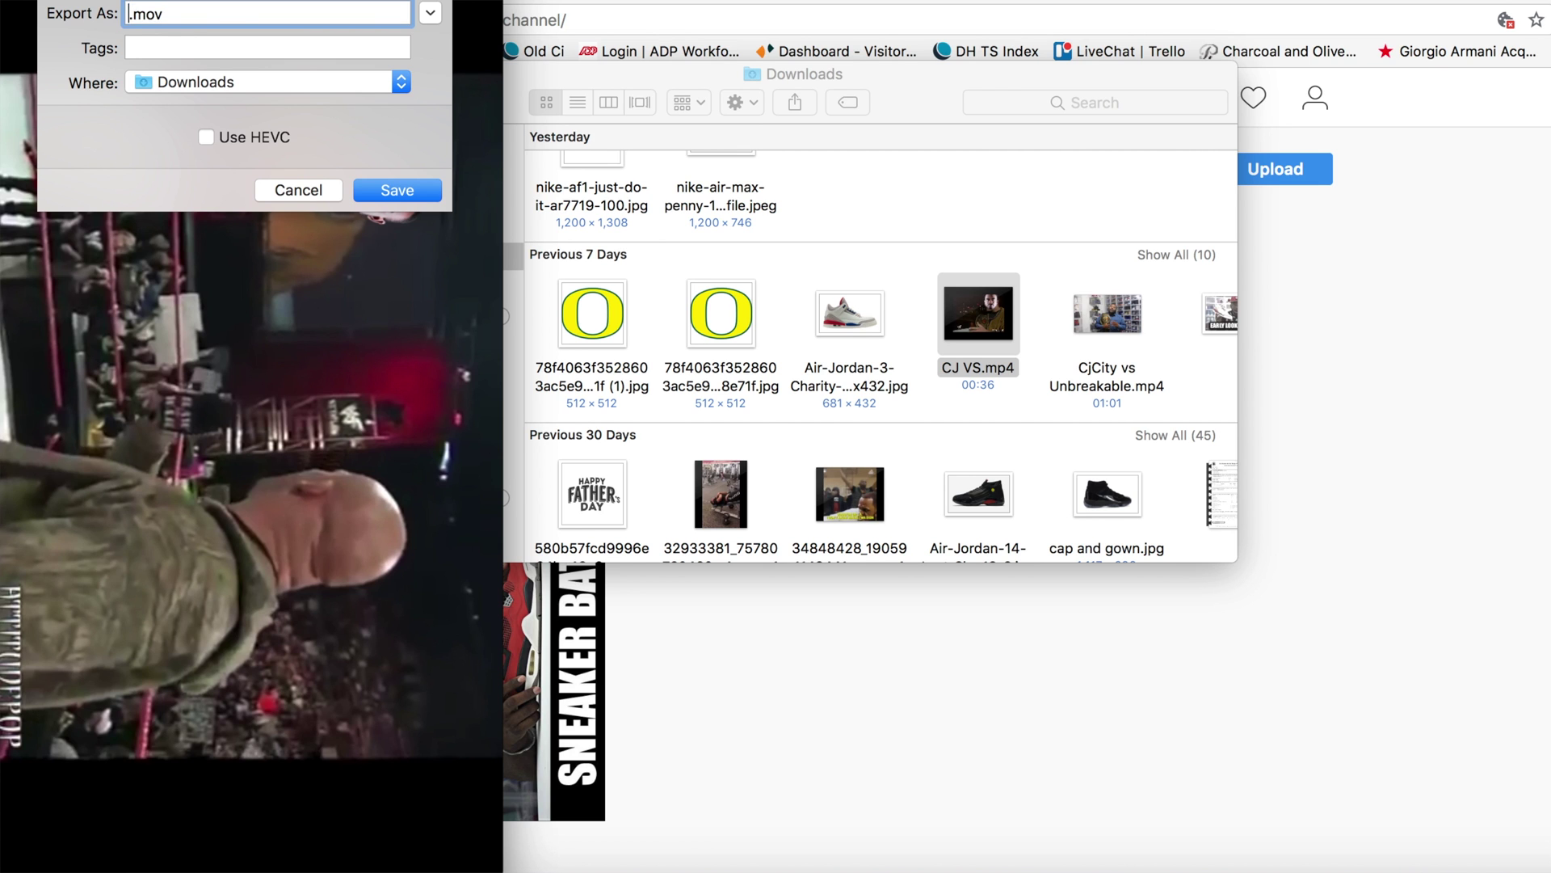
text(CjCity Vs Unbreakable)
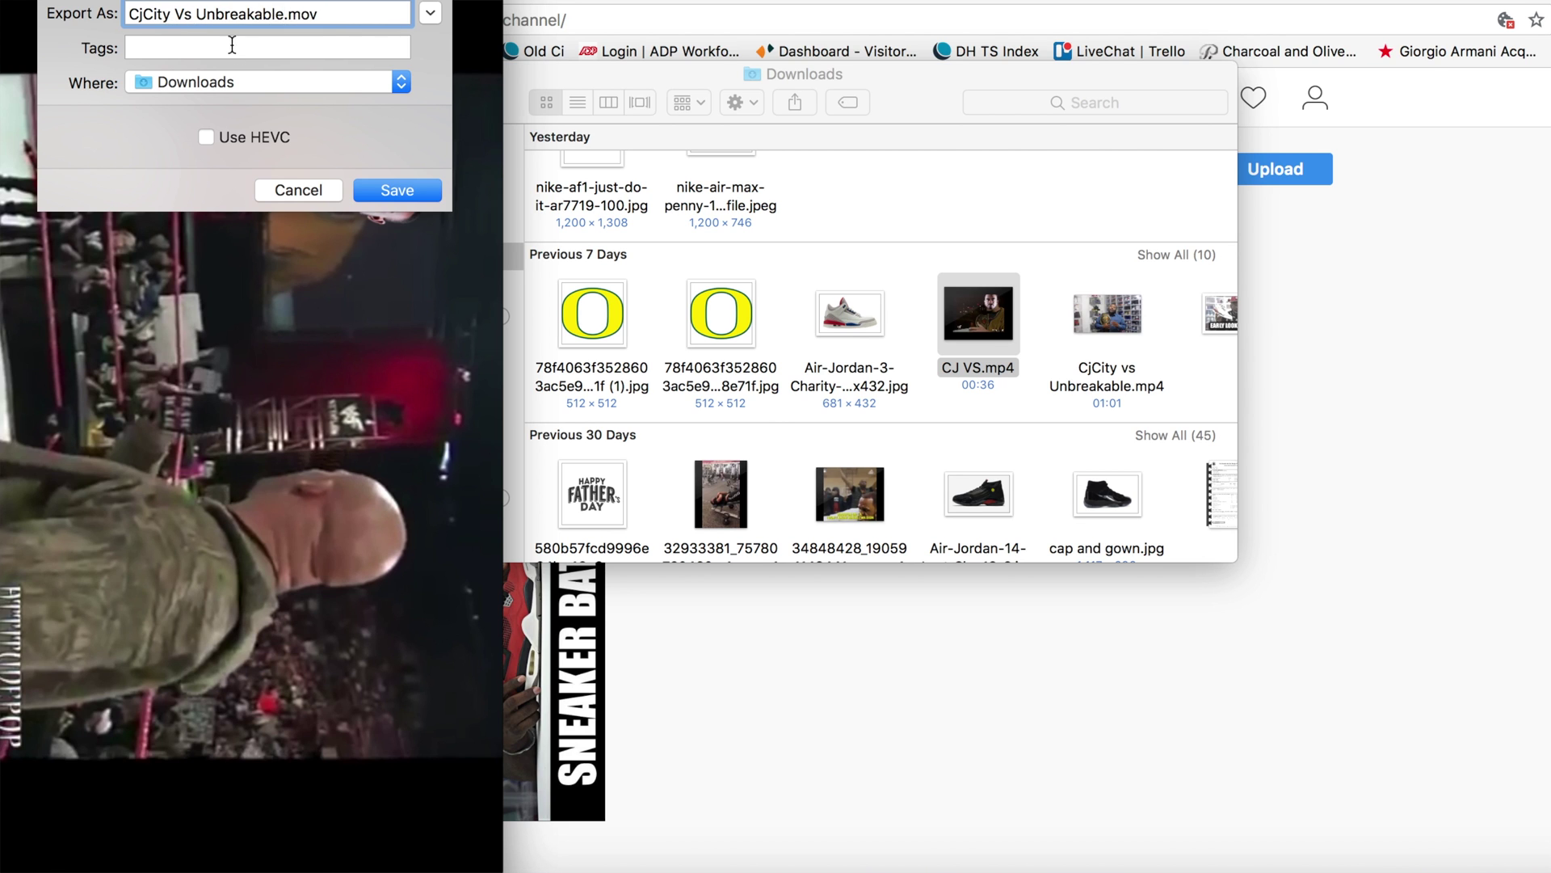
click(395, 186)
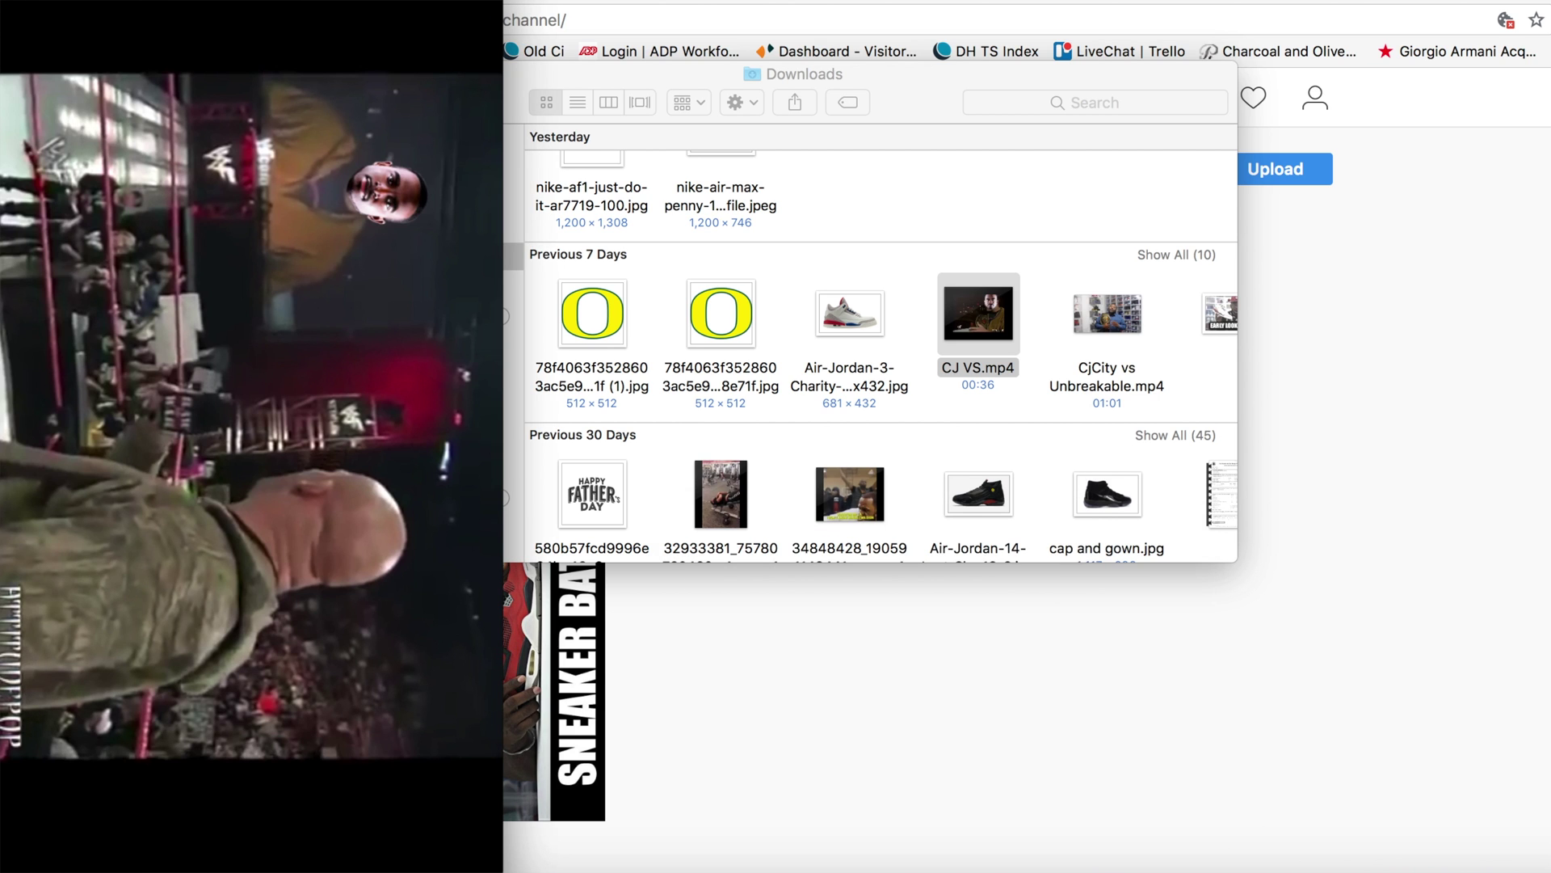
- Return to Finder and locate the newly exported video among today's files in the Downloads folder
click(880, 215)
click(424, 288)
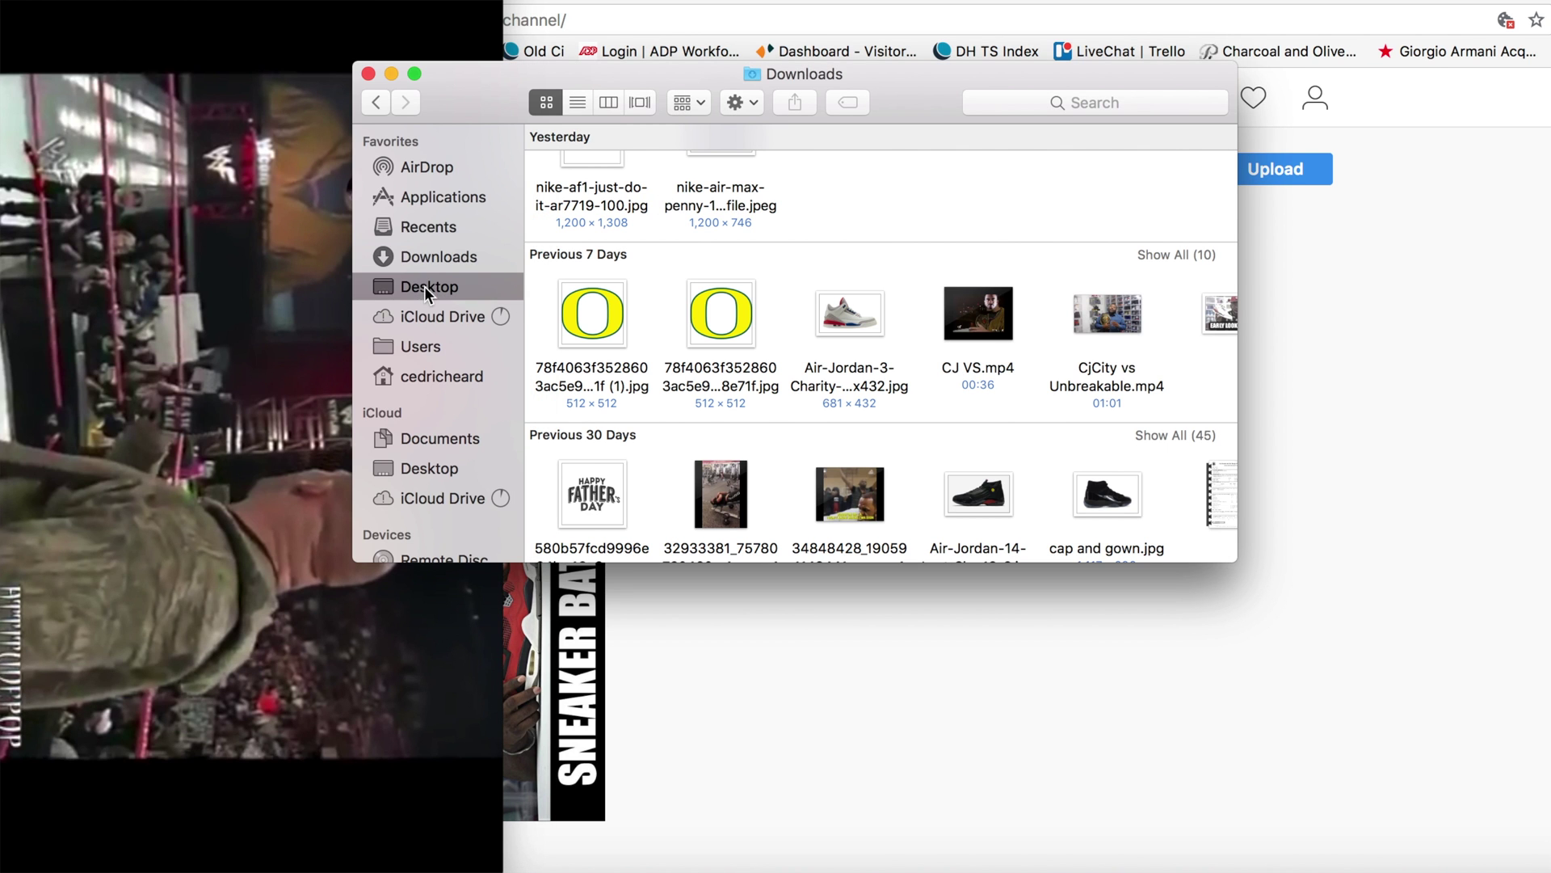
click(430, 259)
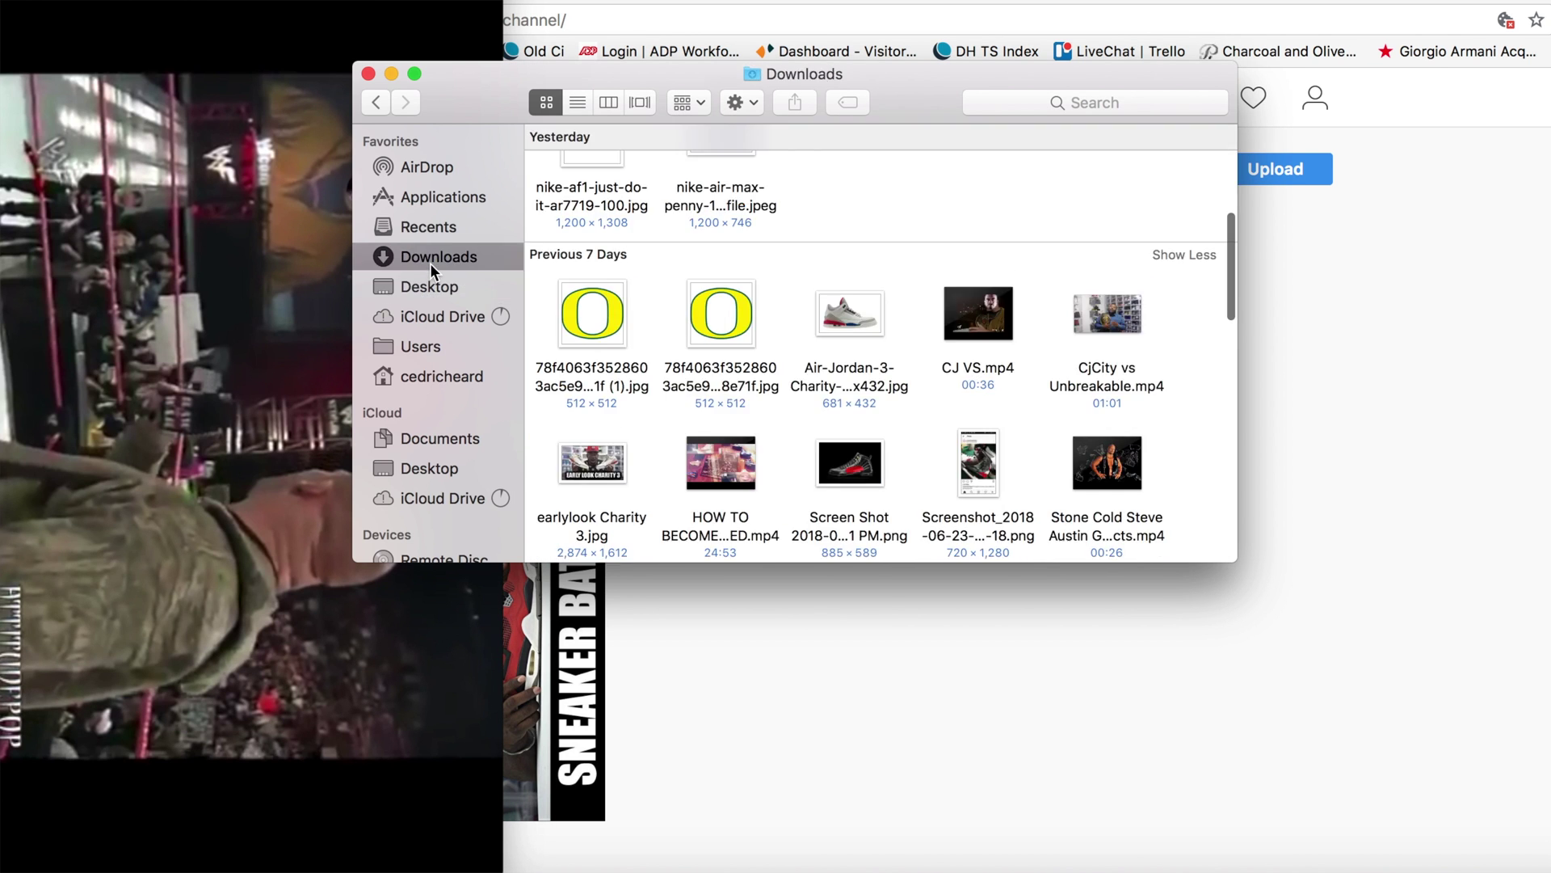
scroll(799, 381, up, 1)
scroll(799, 381, up, 5)
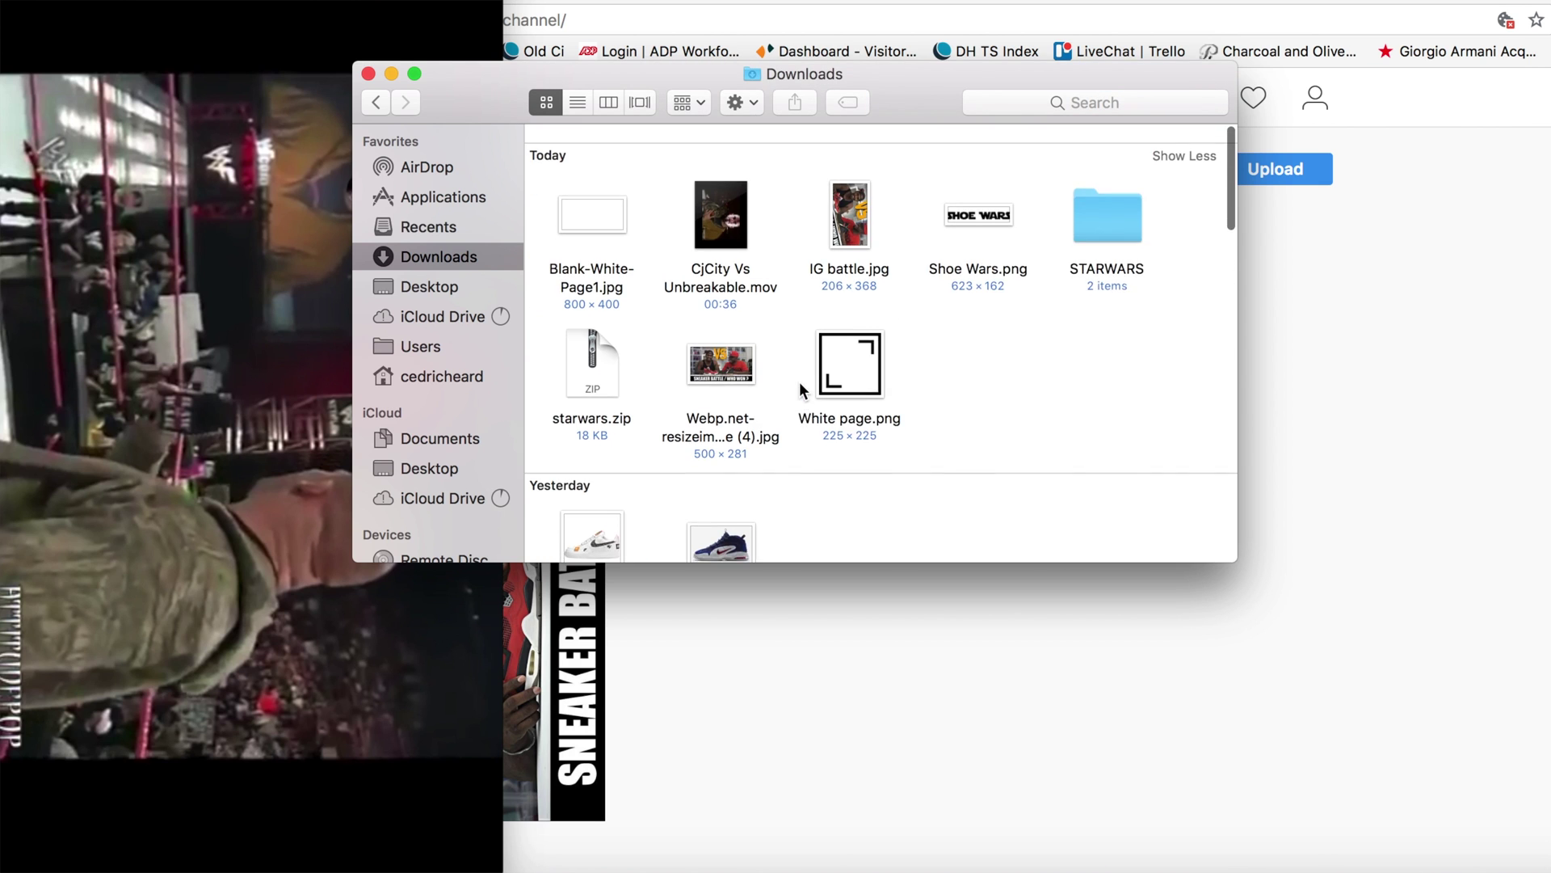
- Try to change the extension of CjCity Vs Unbreakable.mov to .mp4
click(715, 260)
right_click(716, 261)
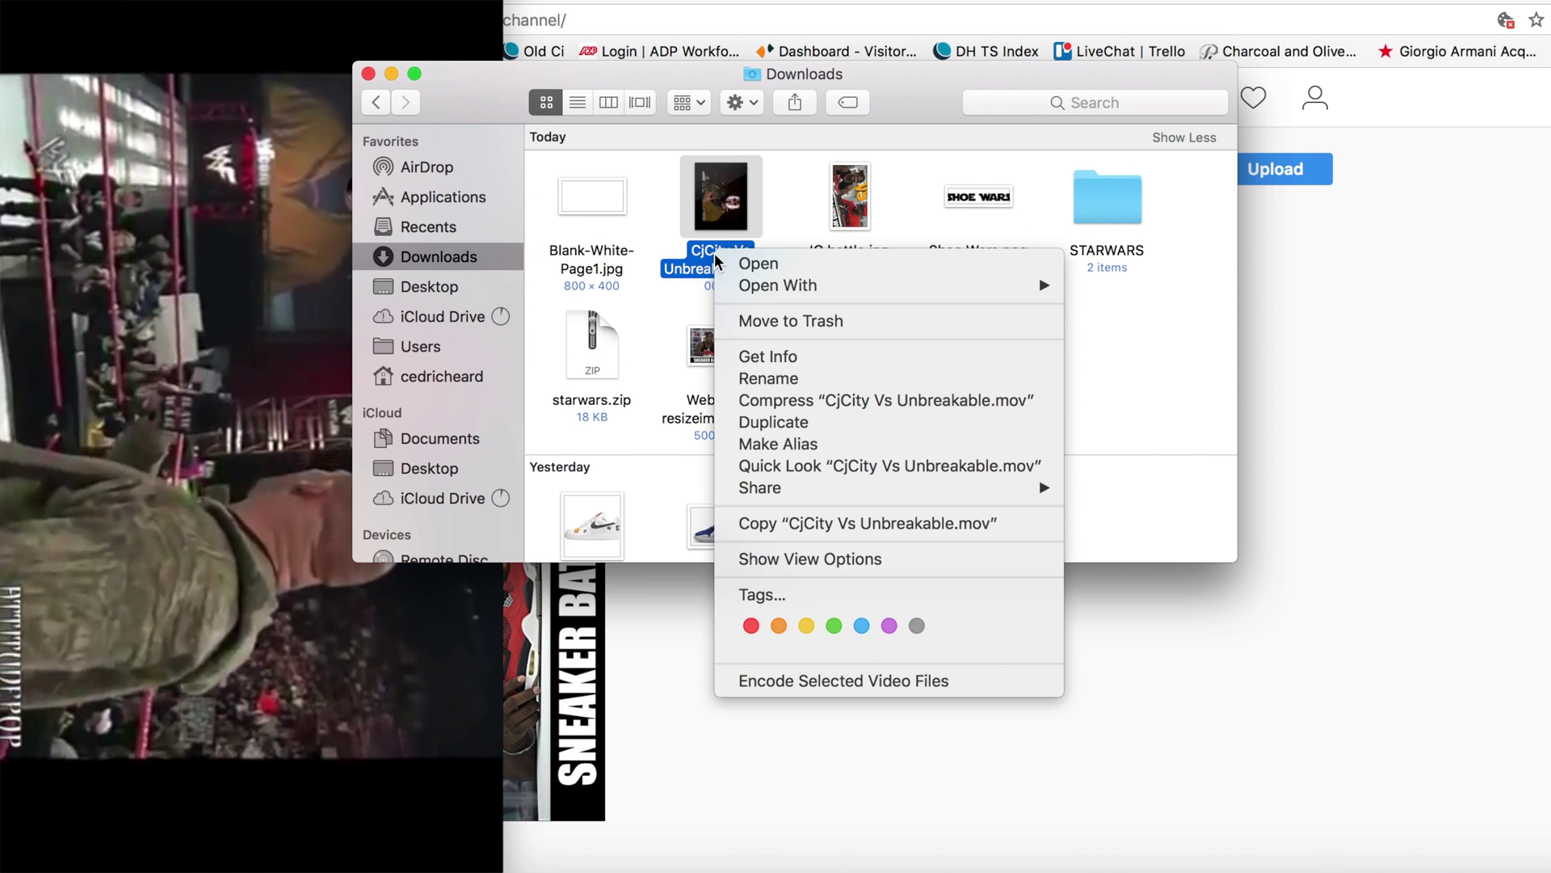
click(770, 378)
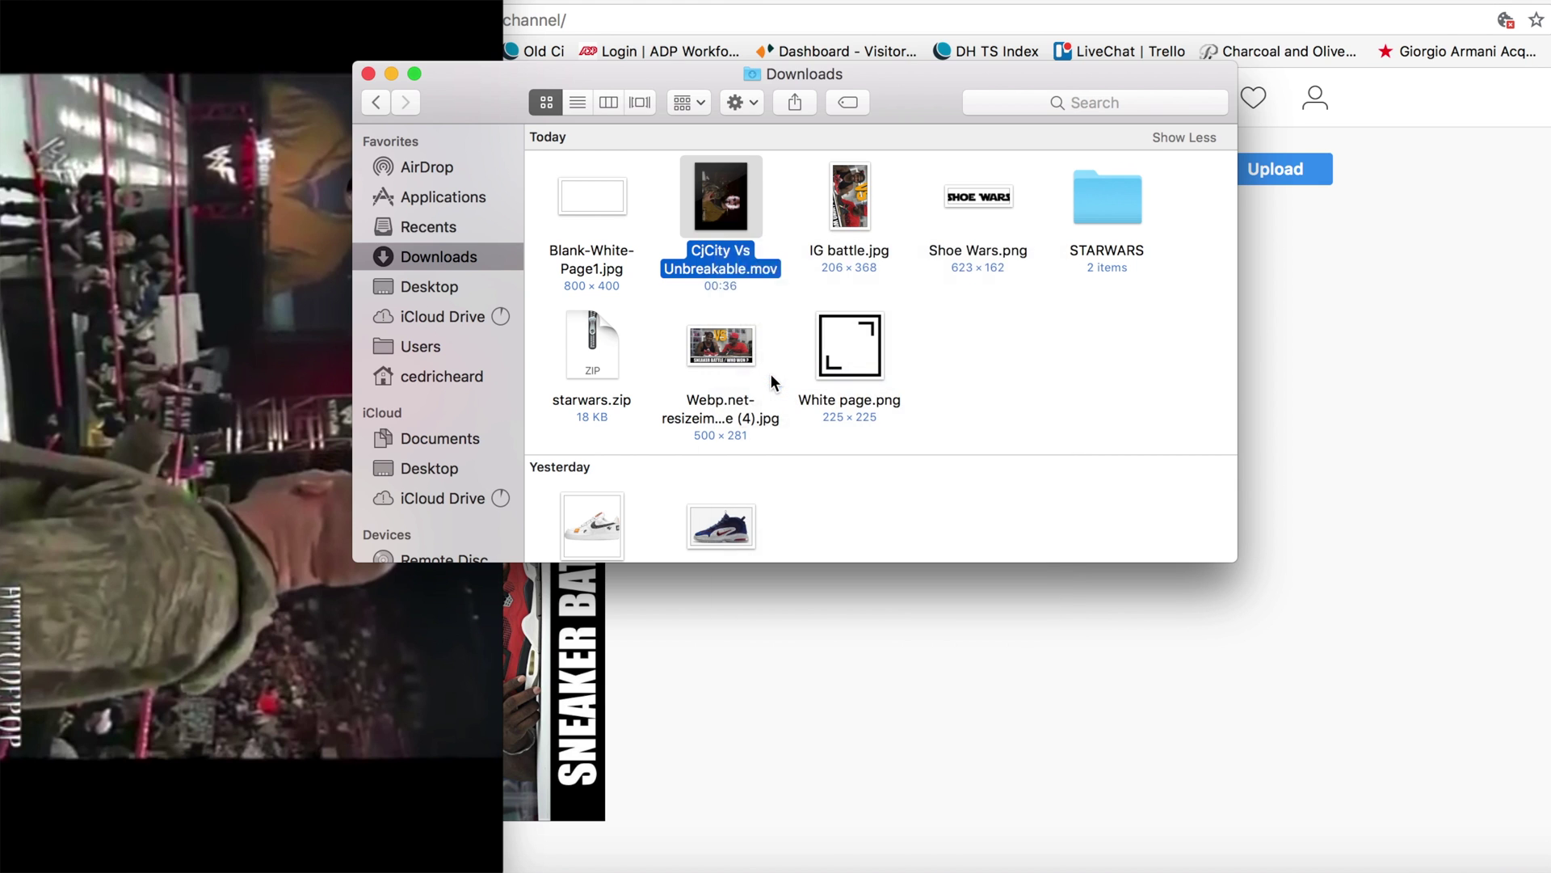
click(762, 276)
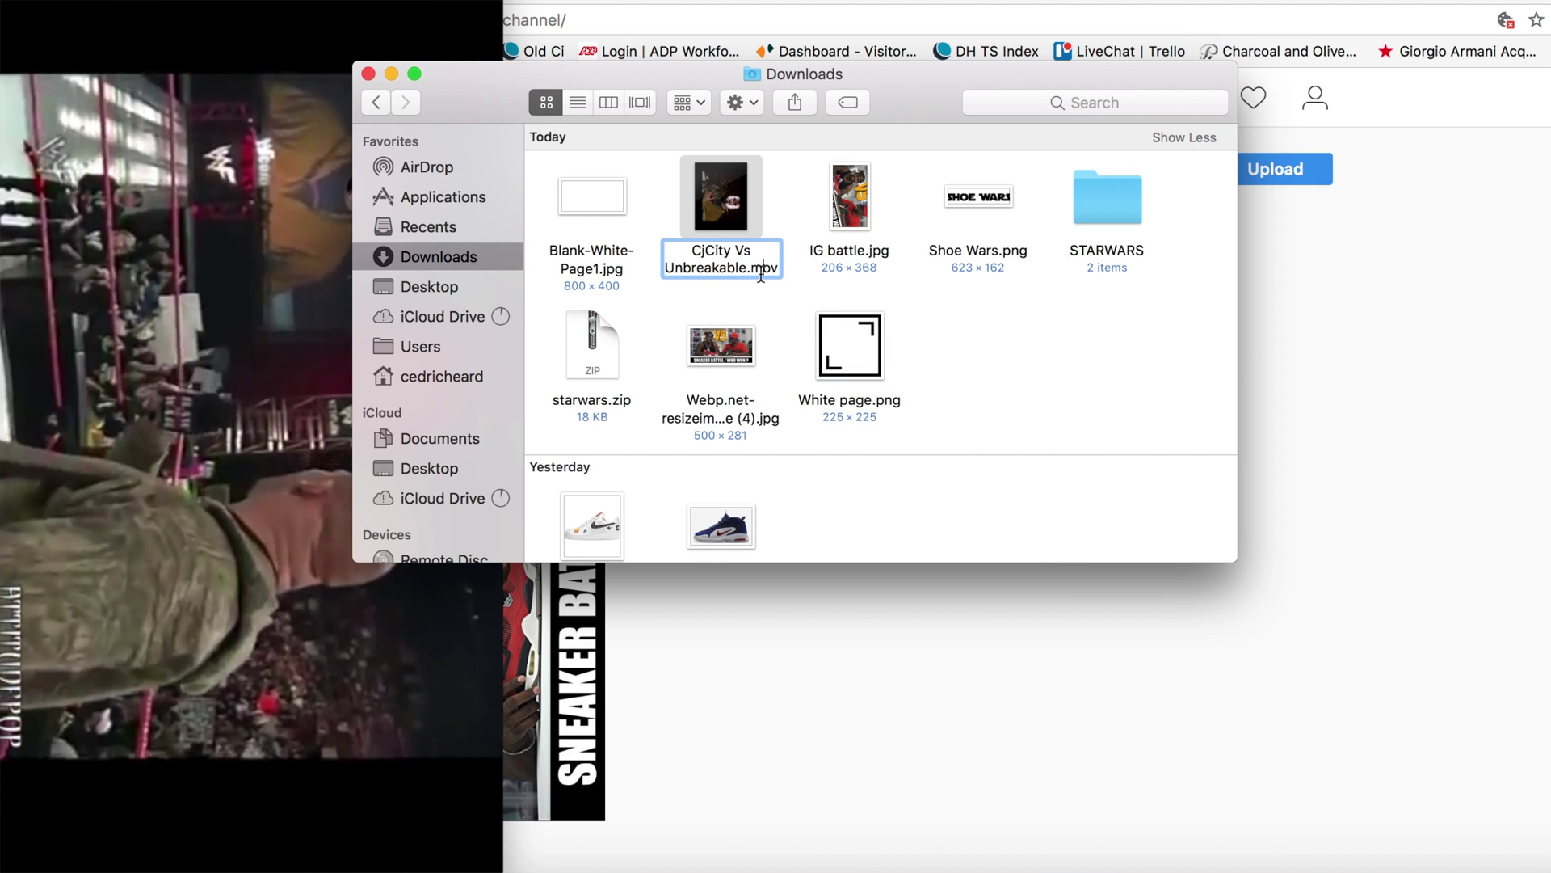
click(774, 275)
key(BackSpace)
key(BackSpace)
key(BackSpace)
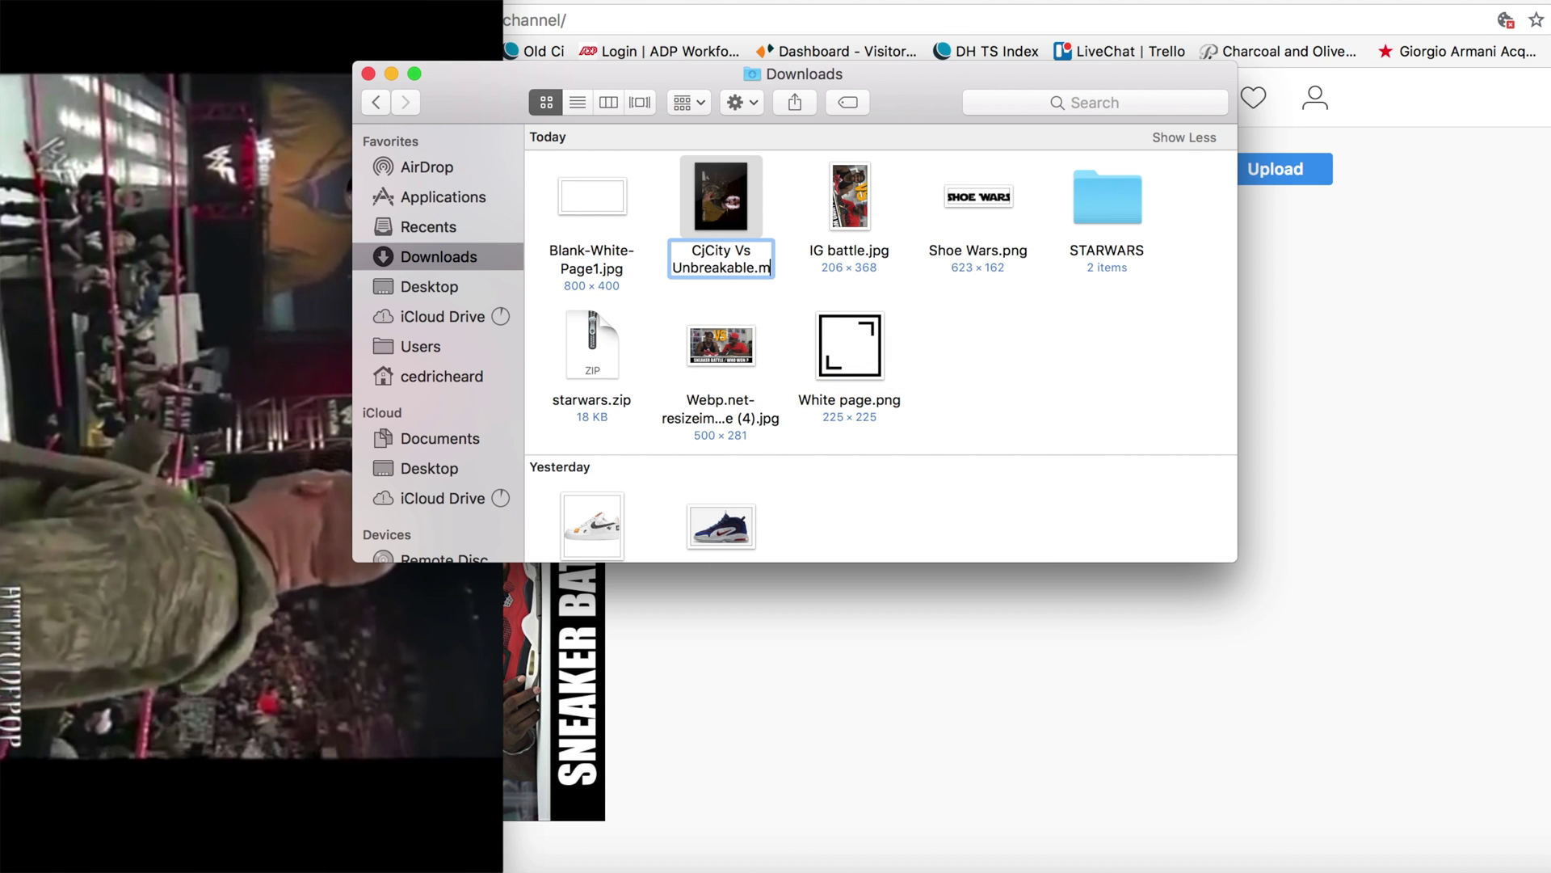
text(mp4)
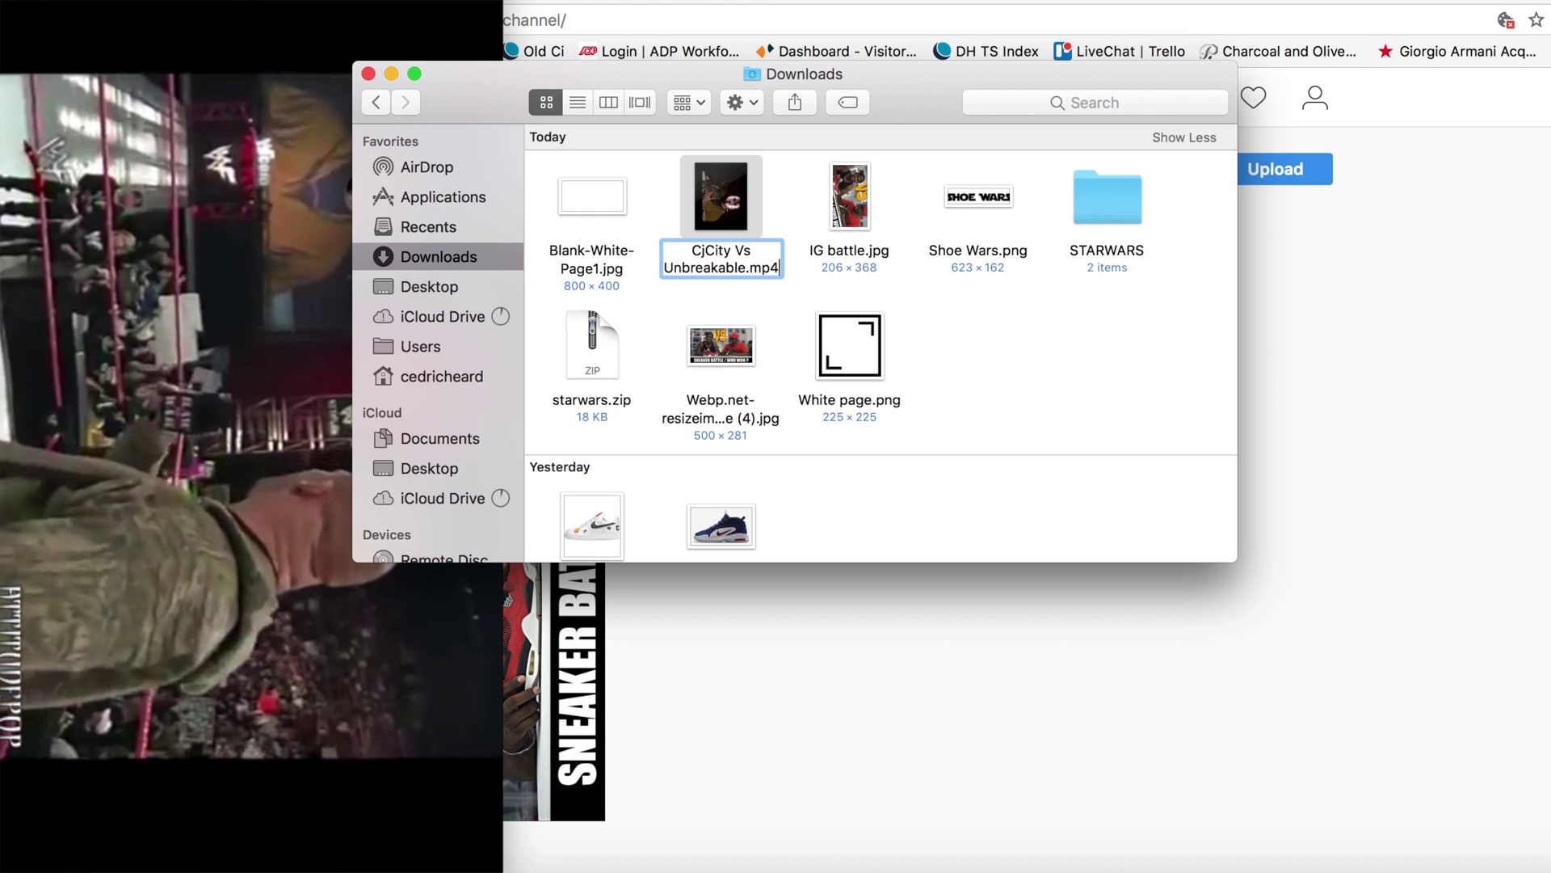
key(Return)
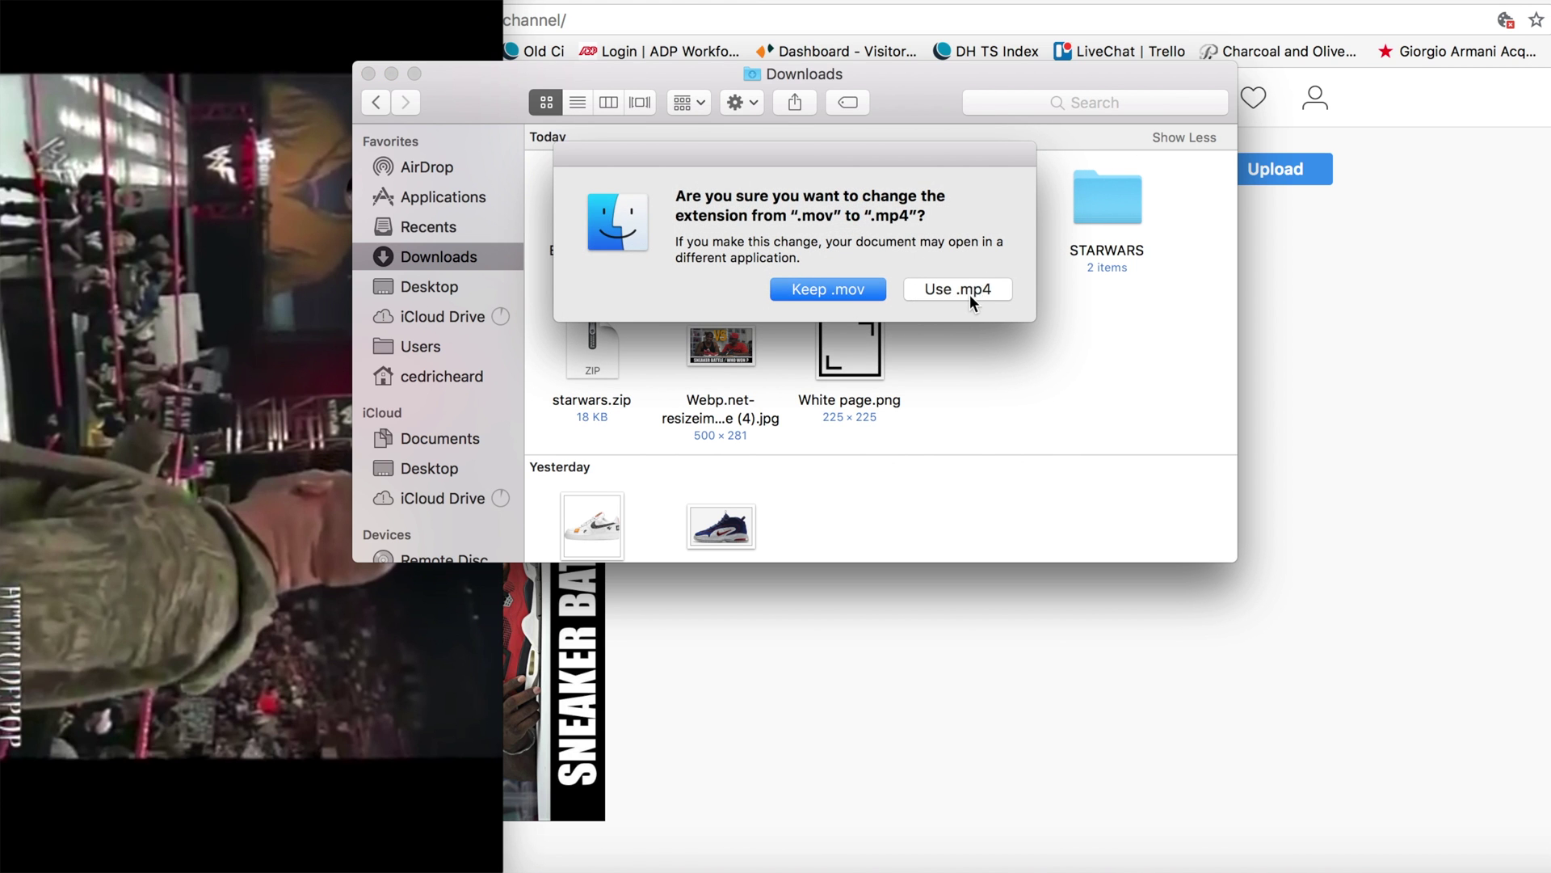
click(973, 288)
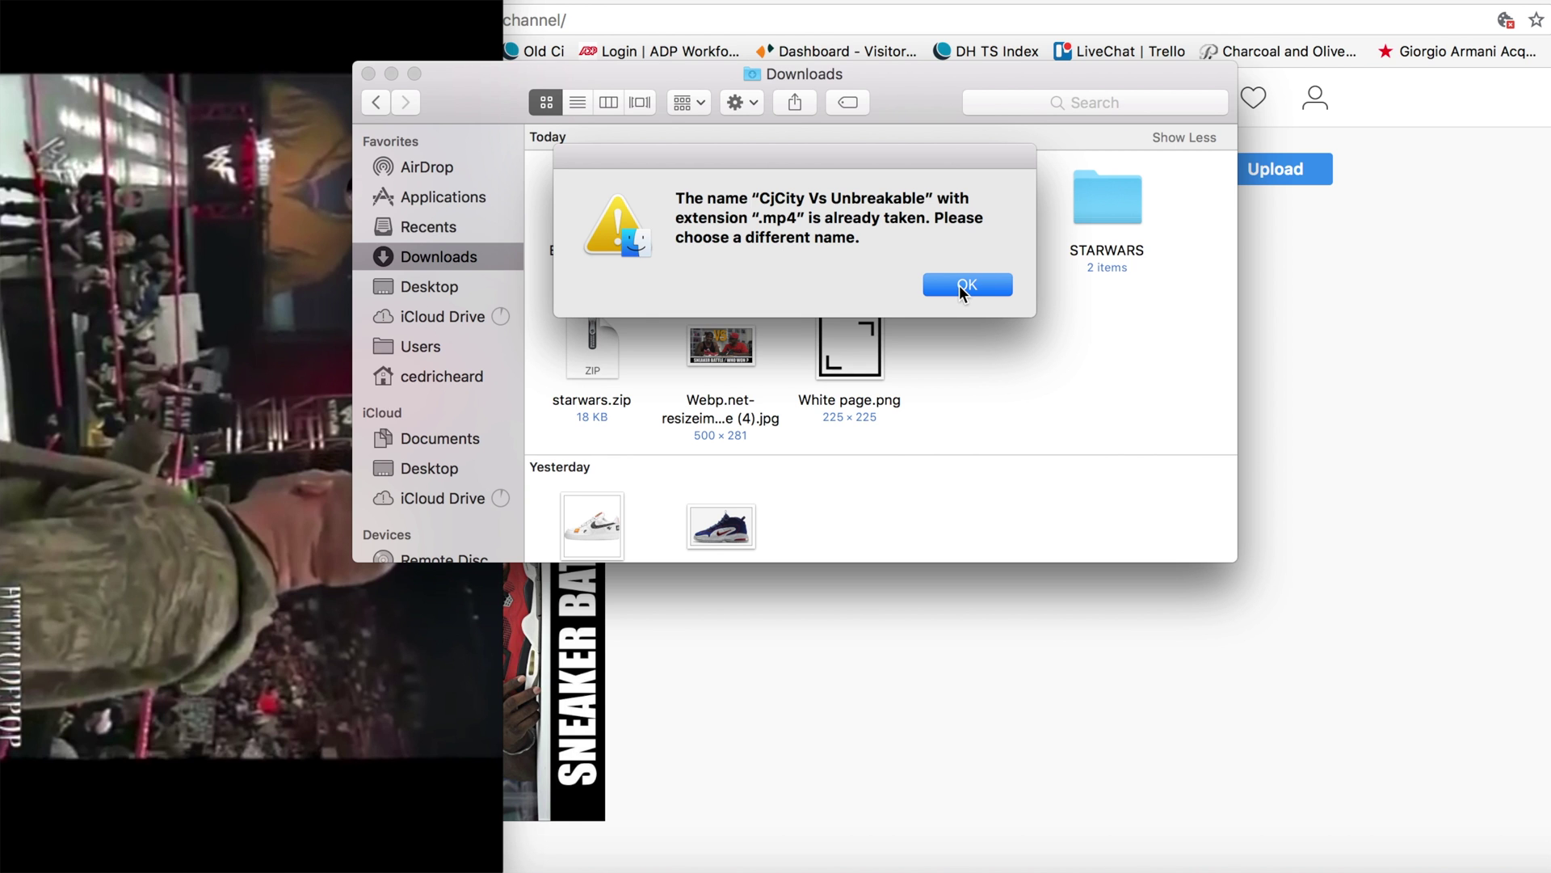
click(968, 284)
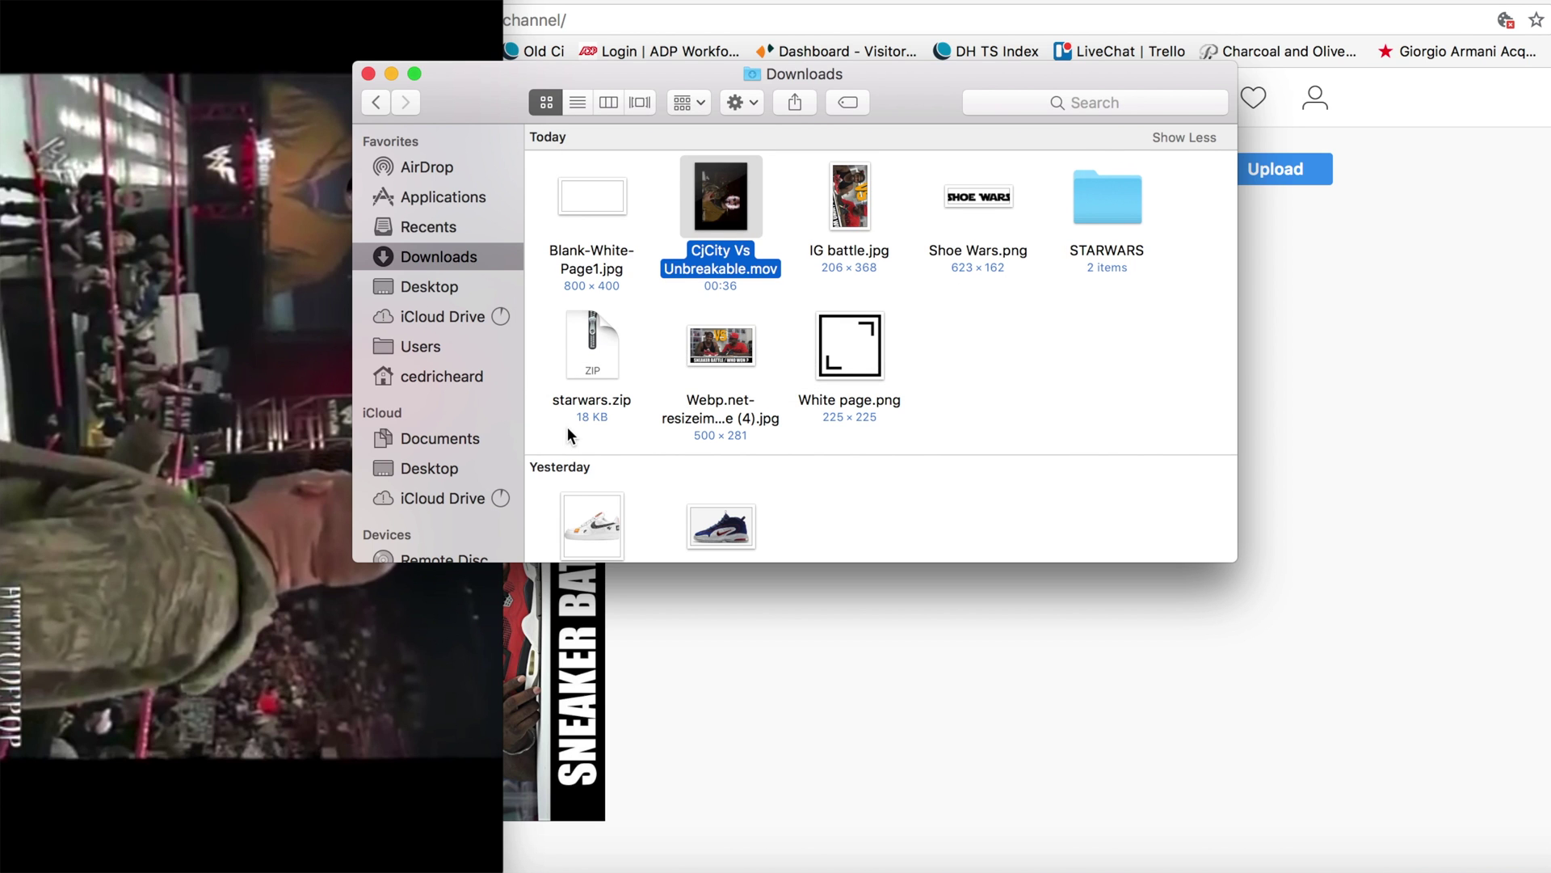
- Minimize the Finder window and return to the Videos section of the Instagram IGTV page in the browser
scroll(480, 429, down, 3)
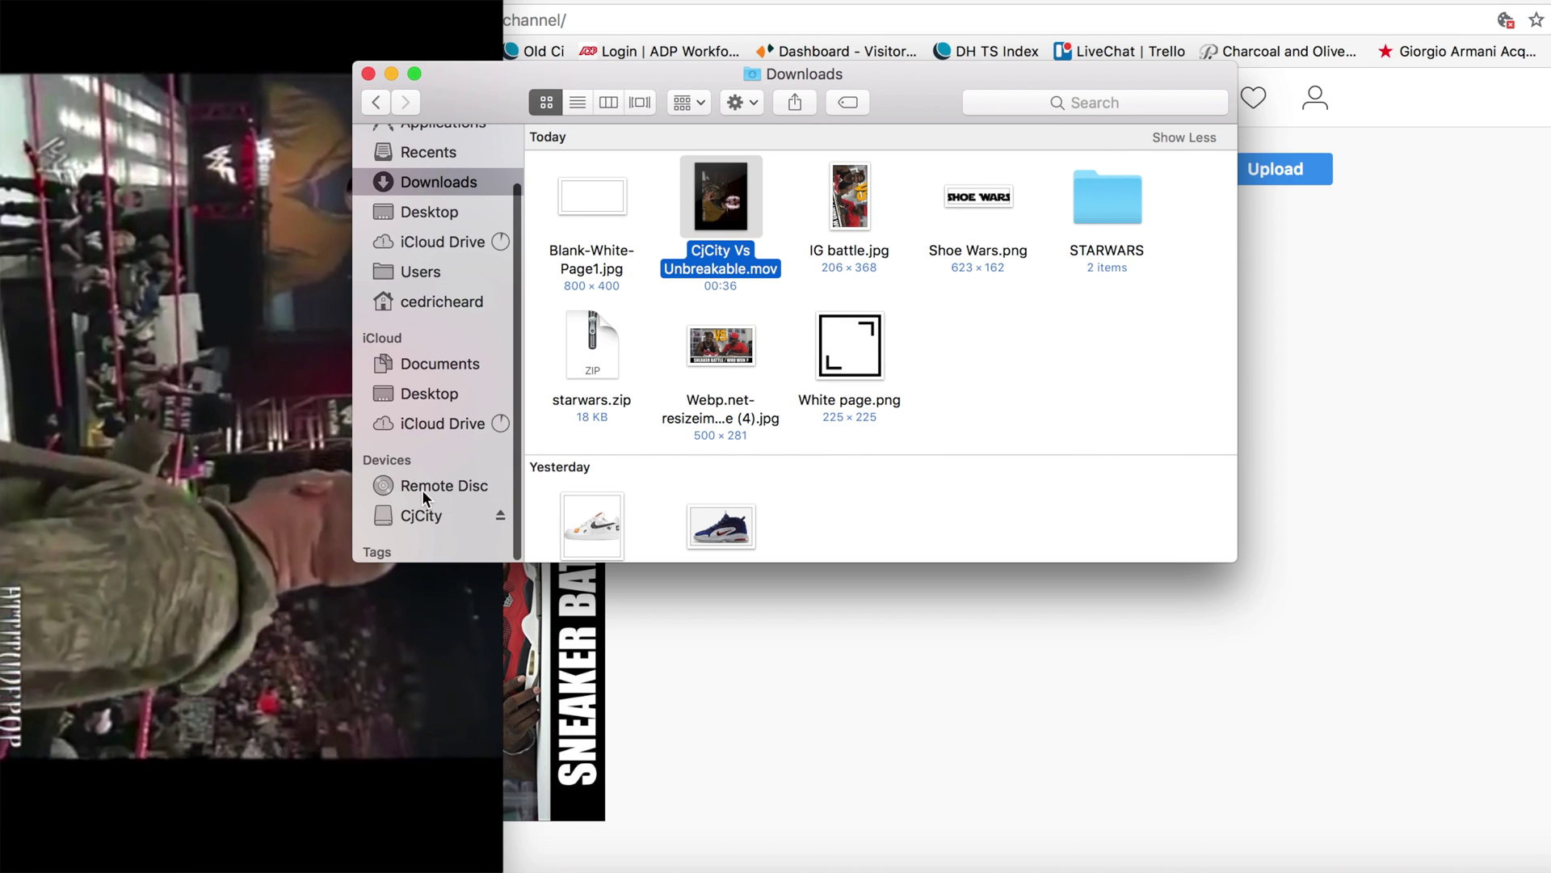
click(391, 73)
scroll(539, 388, up, 5)
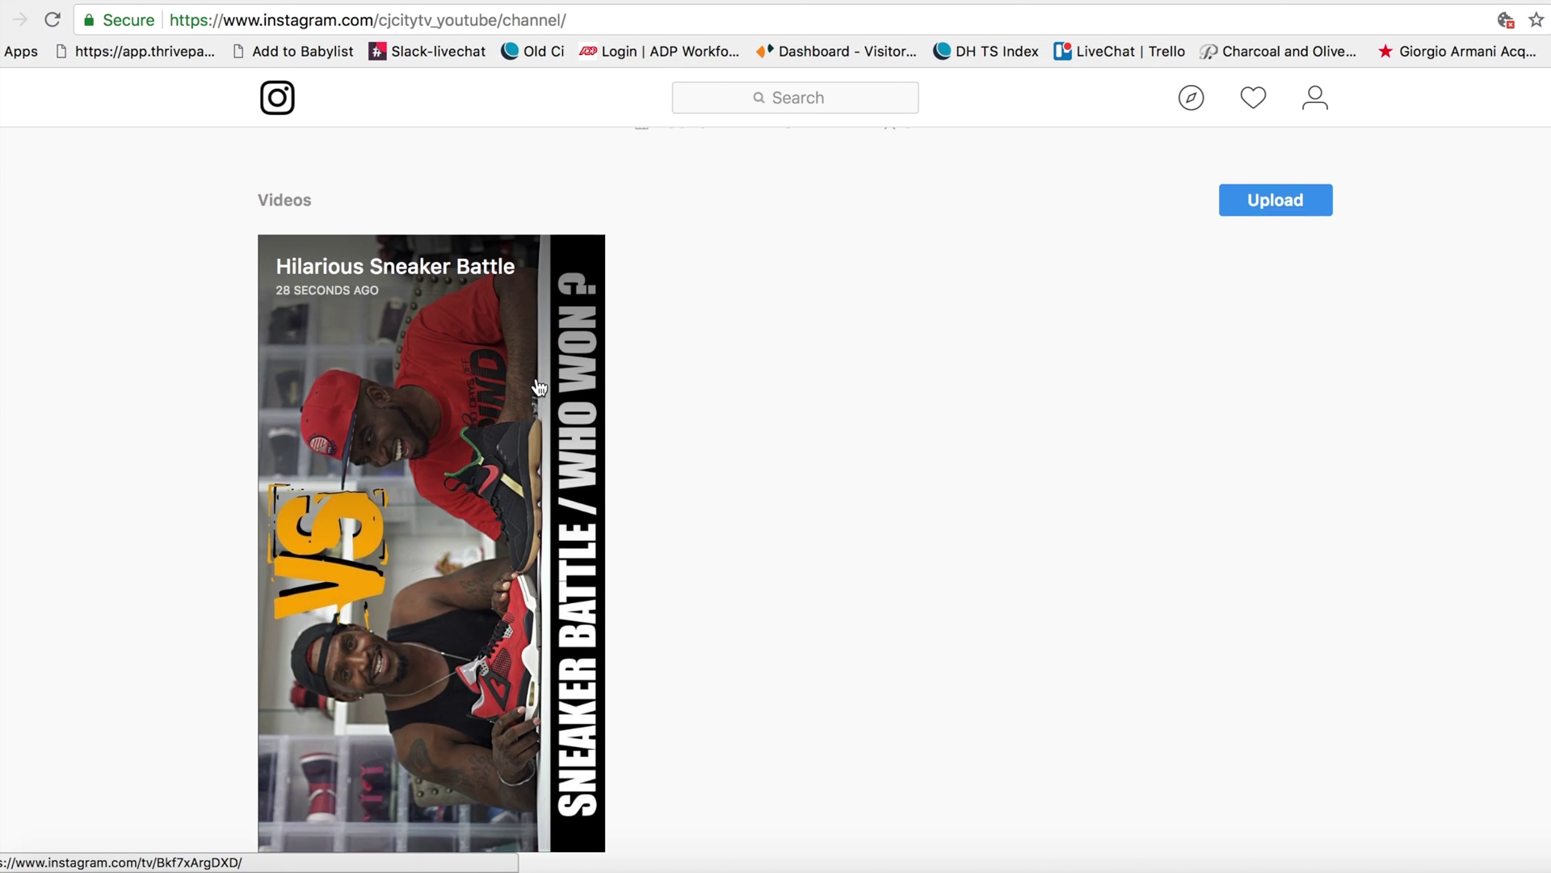
scroll(539, 388, up, 1)
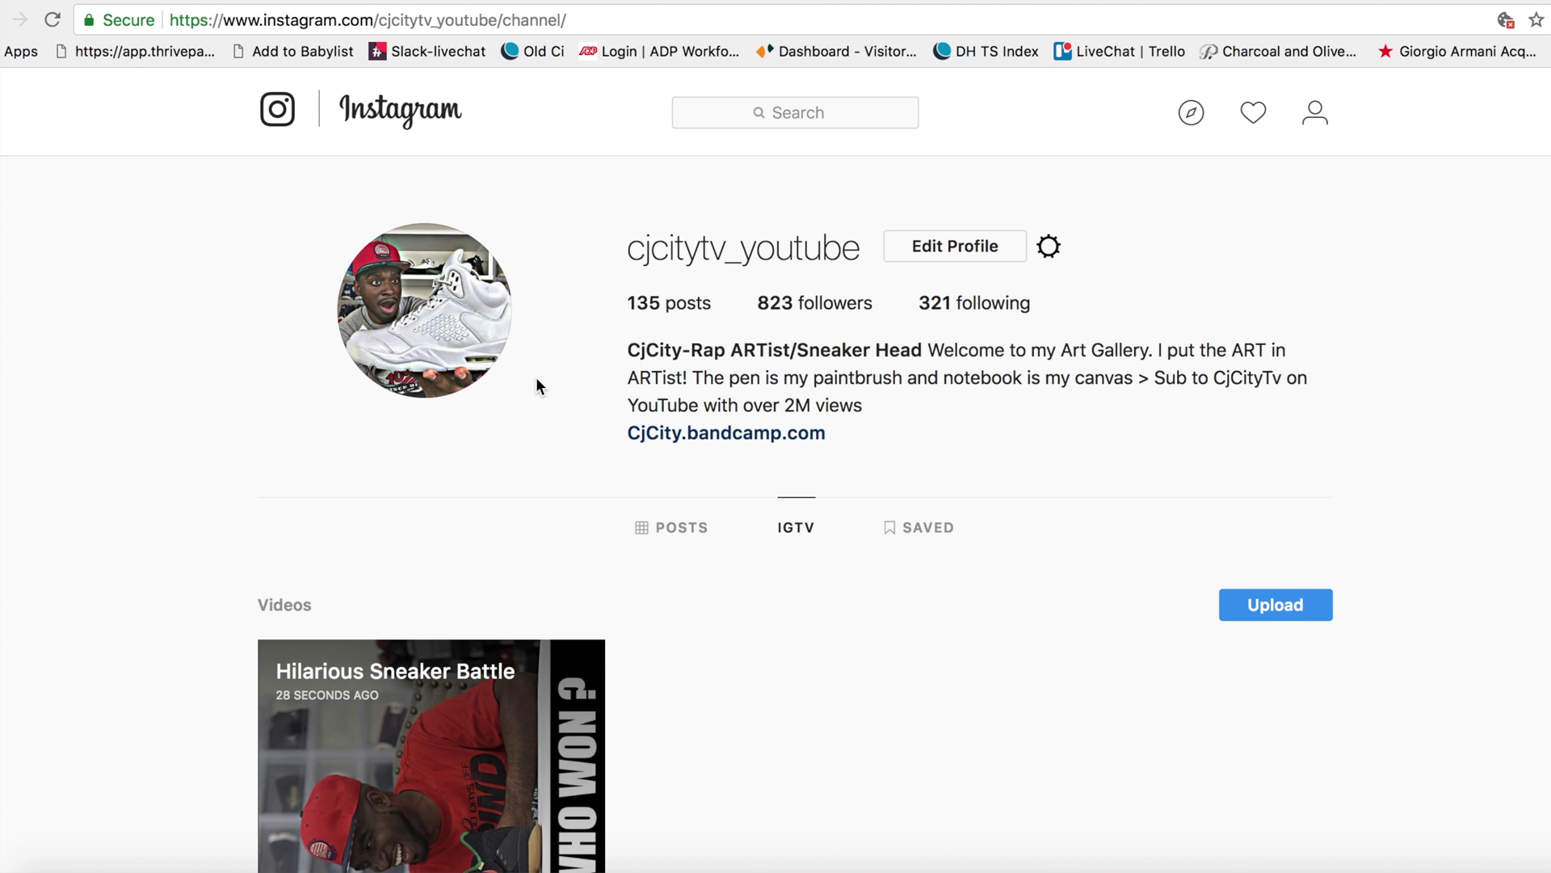
scroll(538, 386, down, 3)
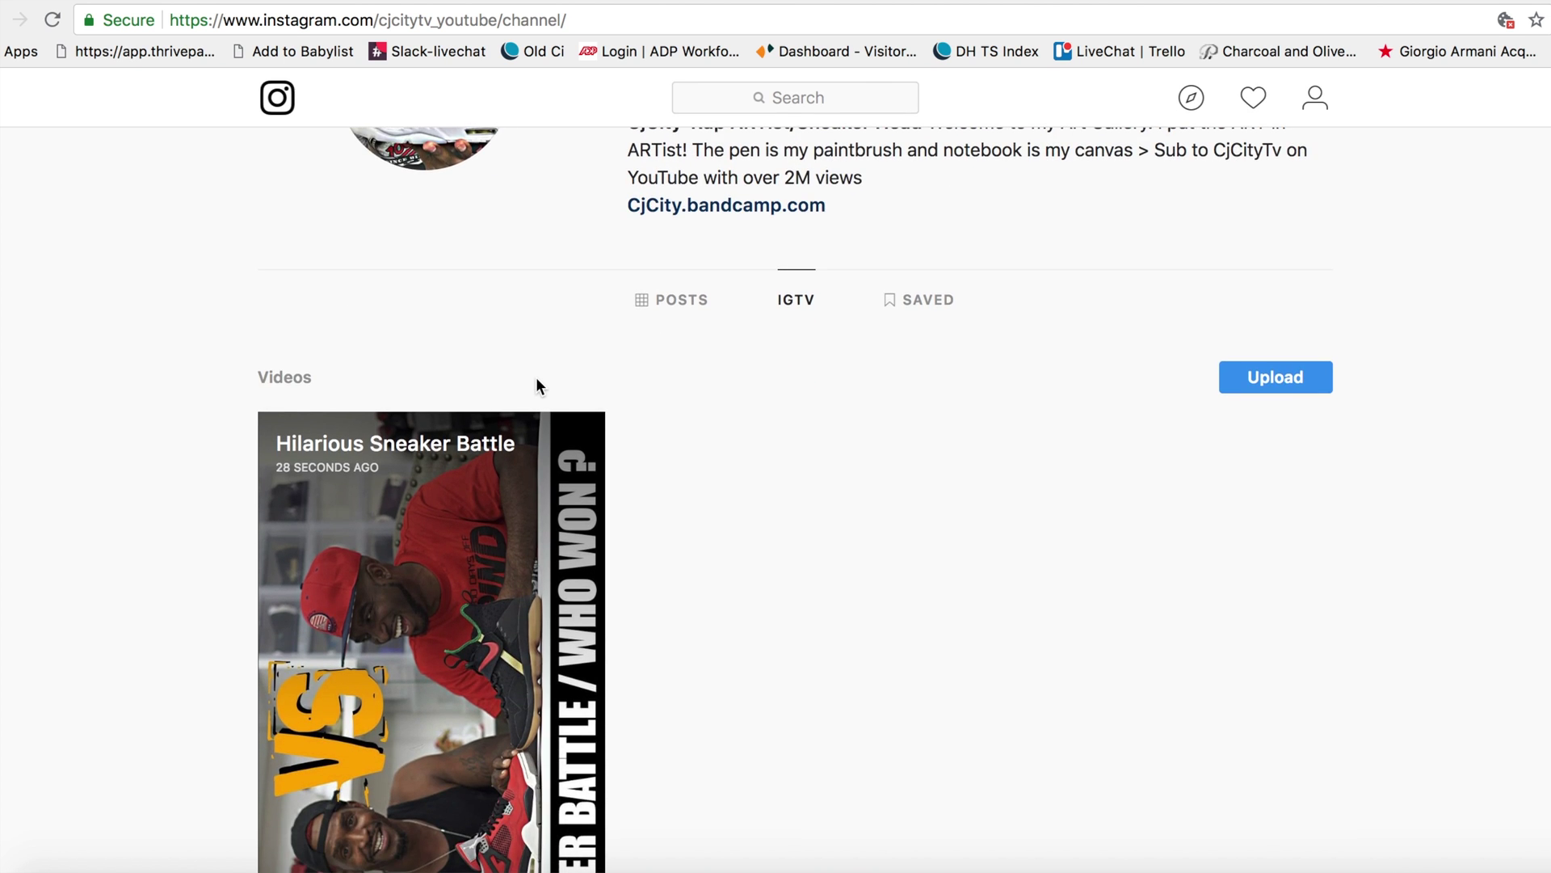
scroll(792, 393, down, 3)
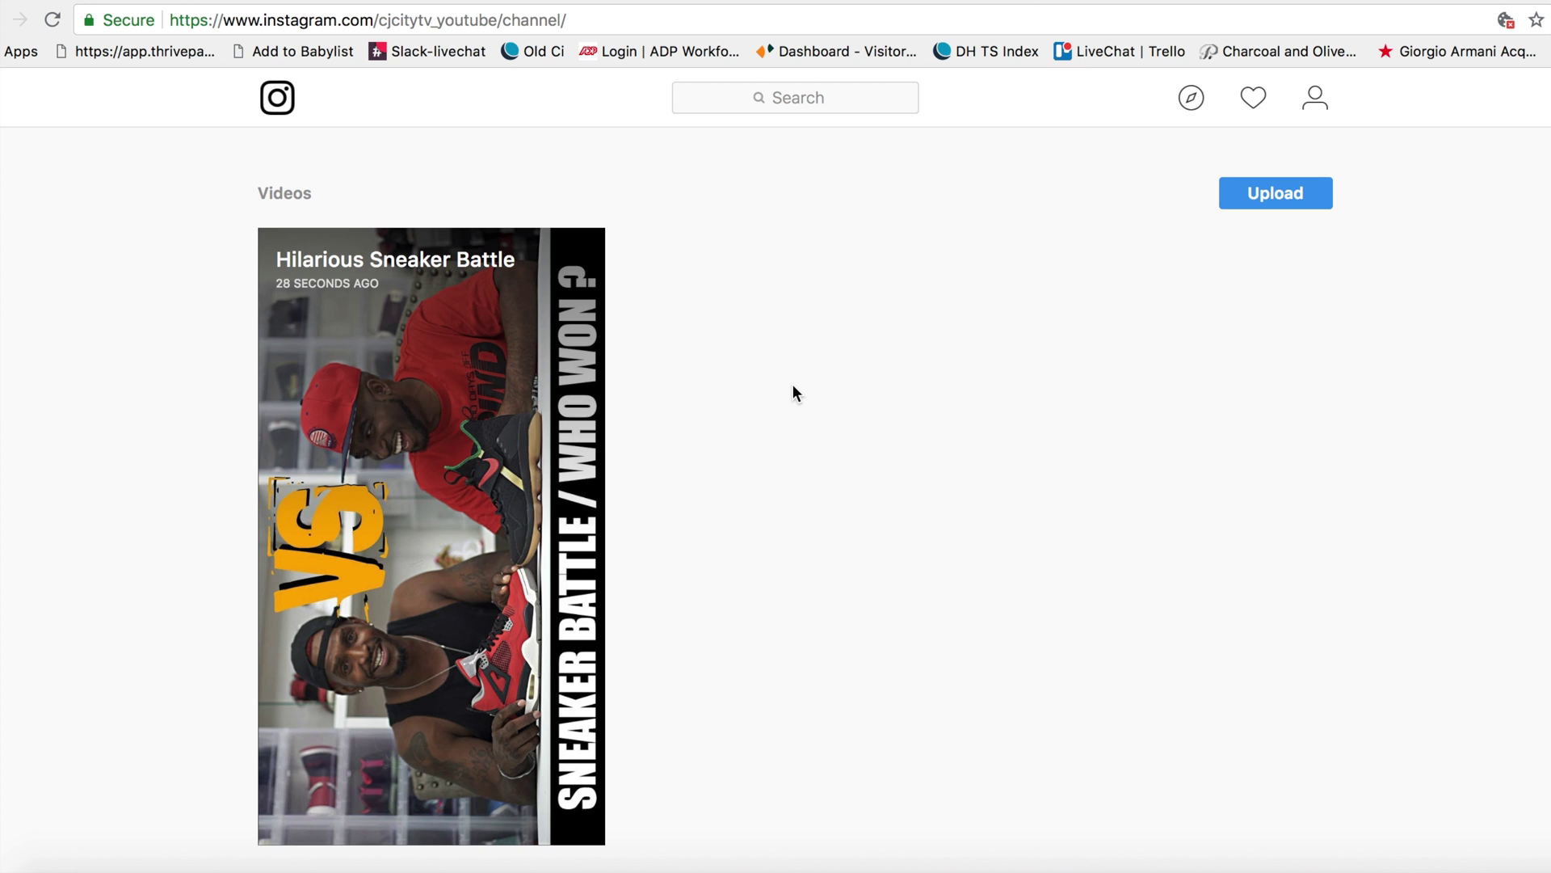
scroll(793, 385, up, 3)
scroll(792, 387, up, 6)
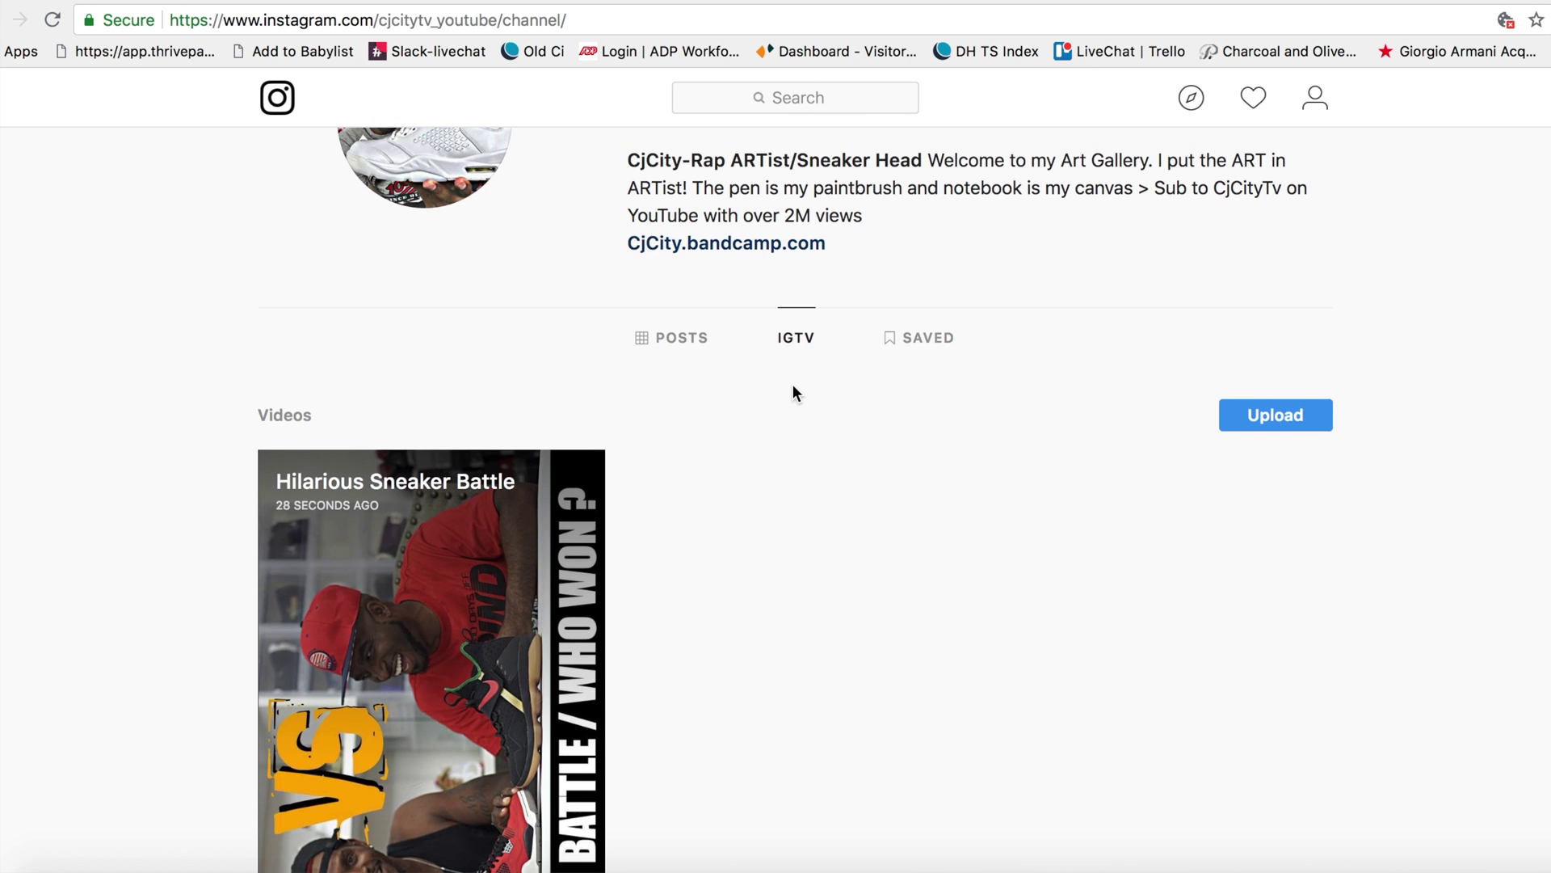
scroll(796, 394, down, 4)
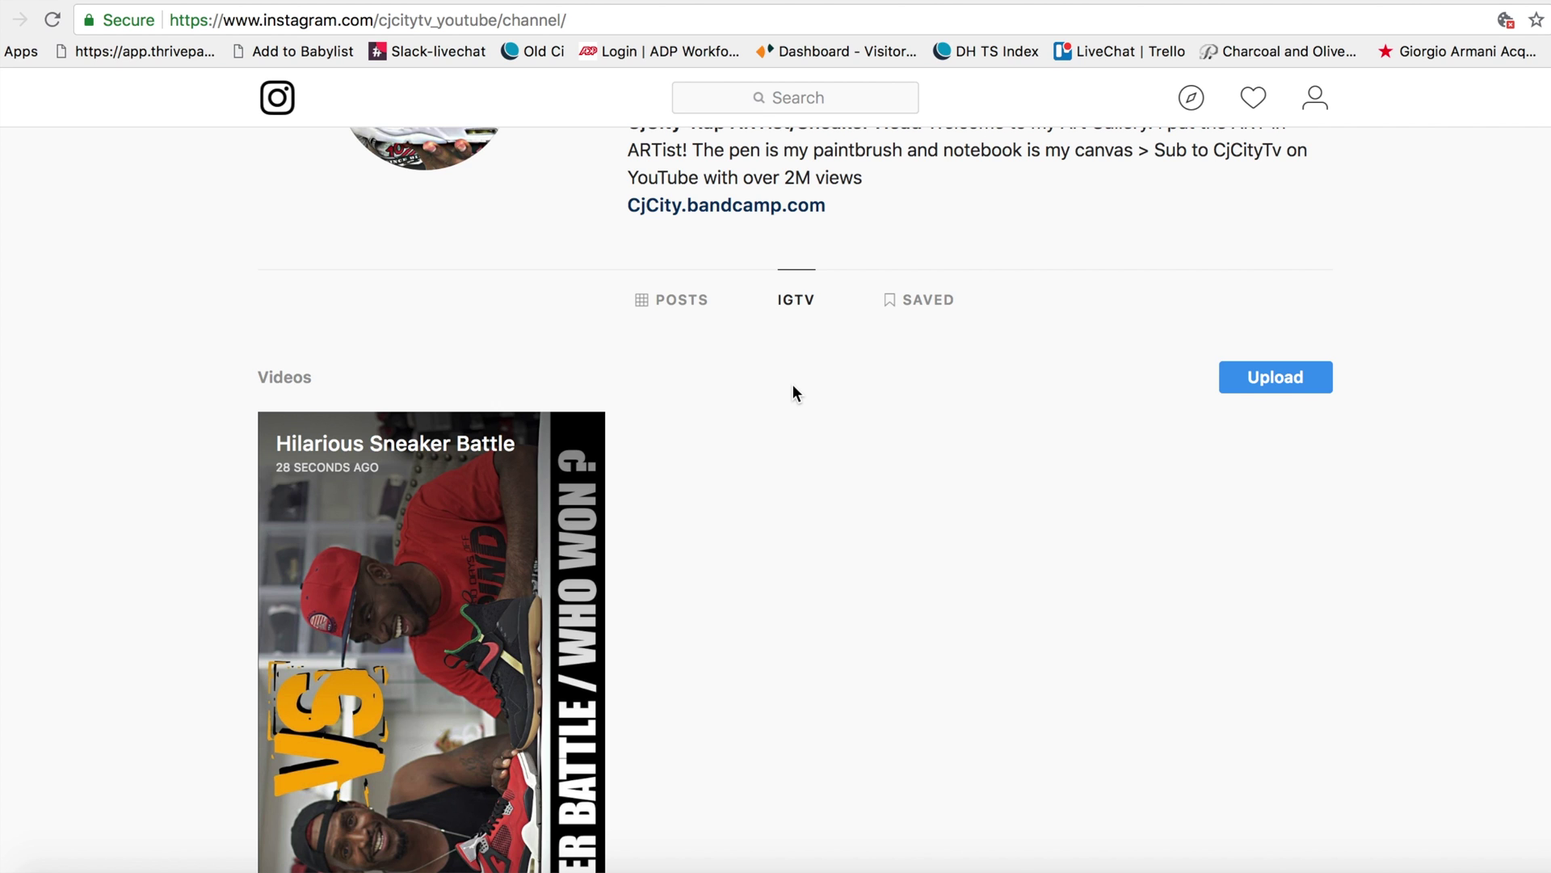
scroll(793, 386, down, 1)
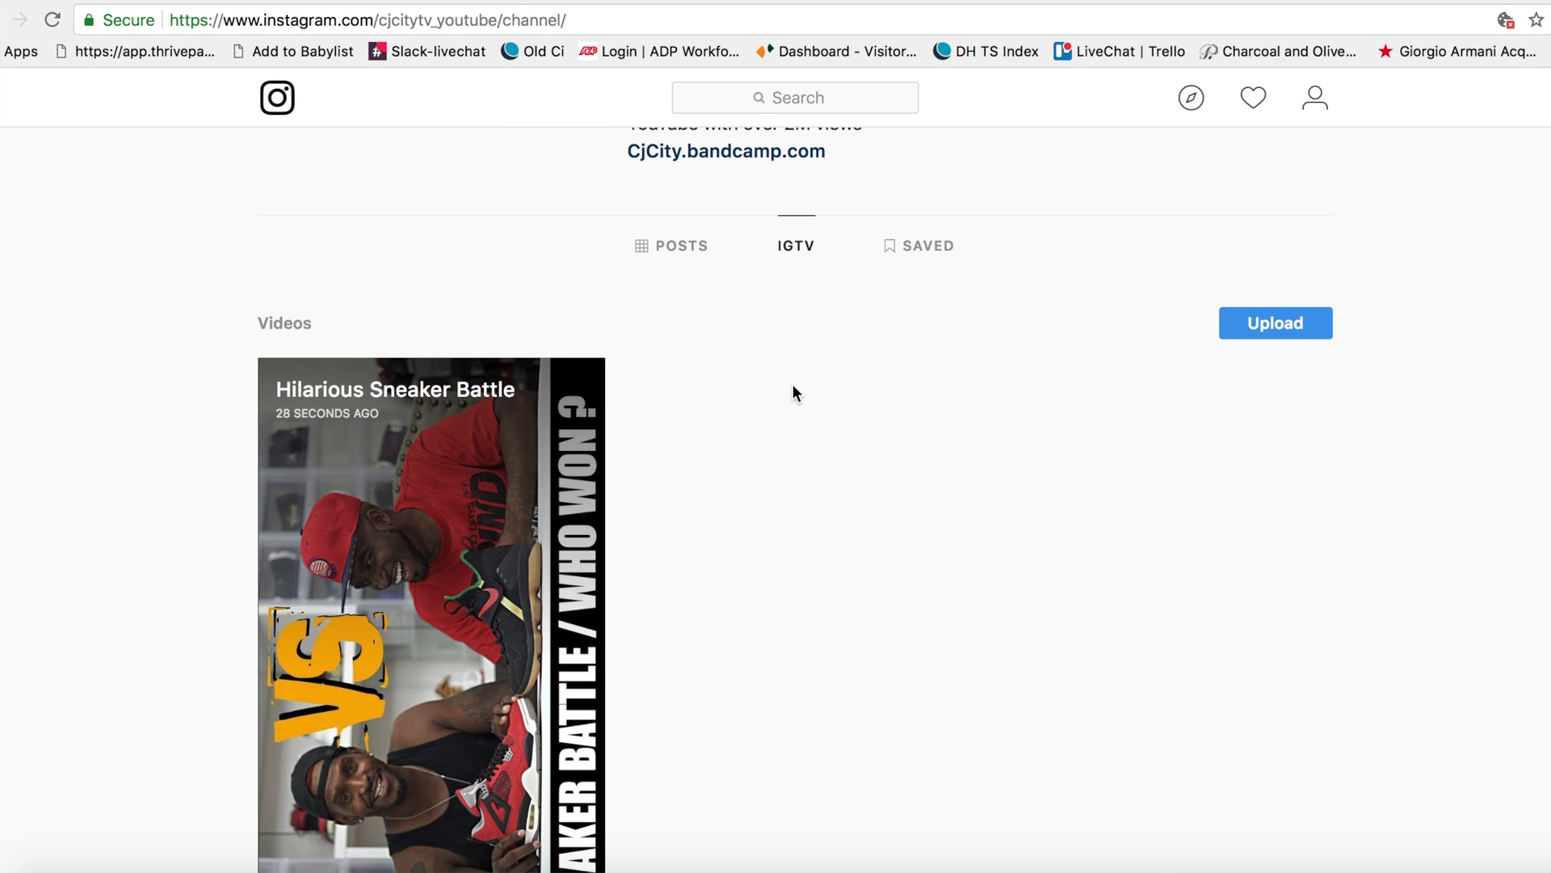